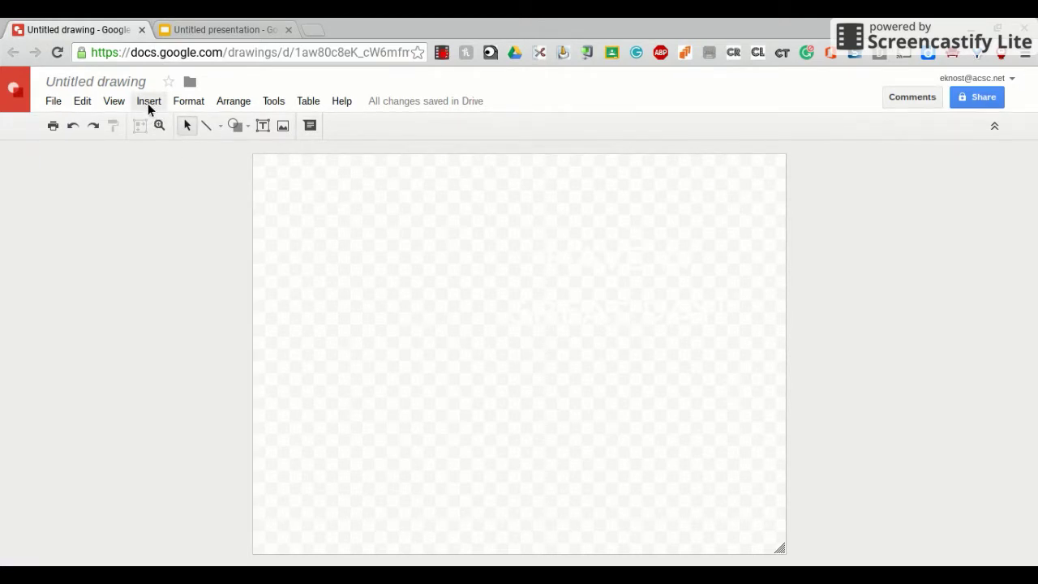
Insert the sleeping-dog photo from image search and stretch it top and bottom to fill the canvas
{"action": "left_click", "coordinate": [148, 103]}
{"action": "left_click", "coordinate": [212, 150]}
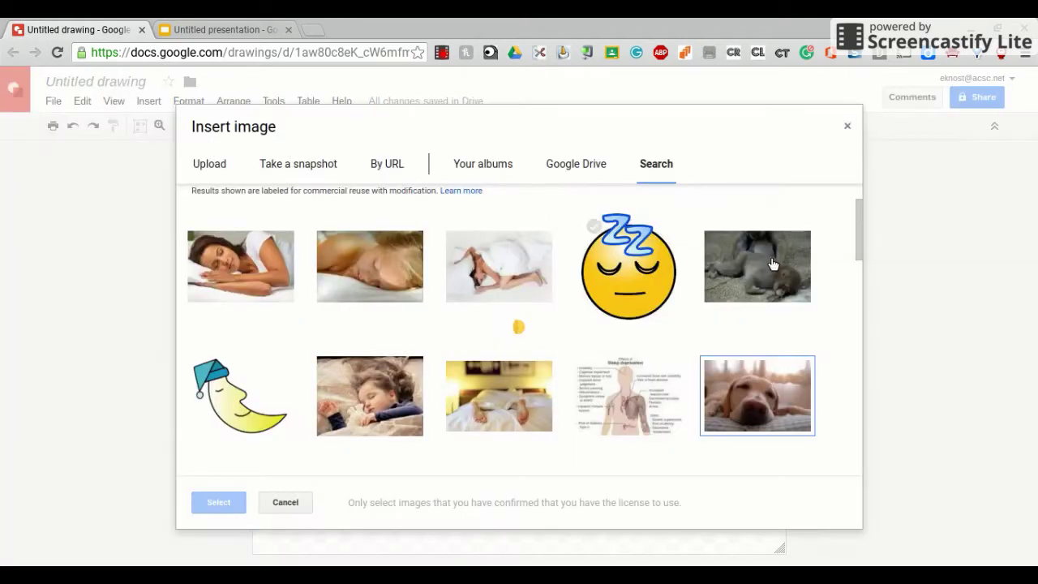
{"action": "left_click", "coordinate": [767, 390]}
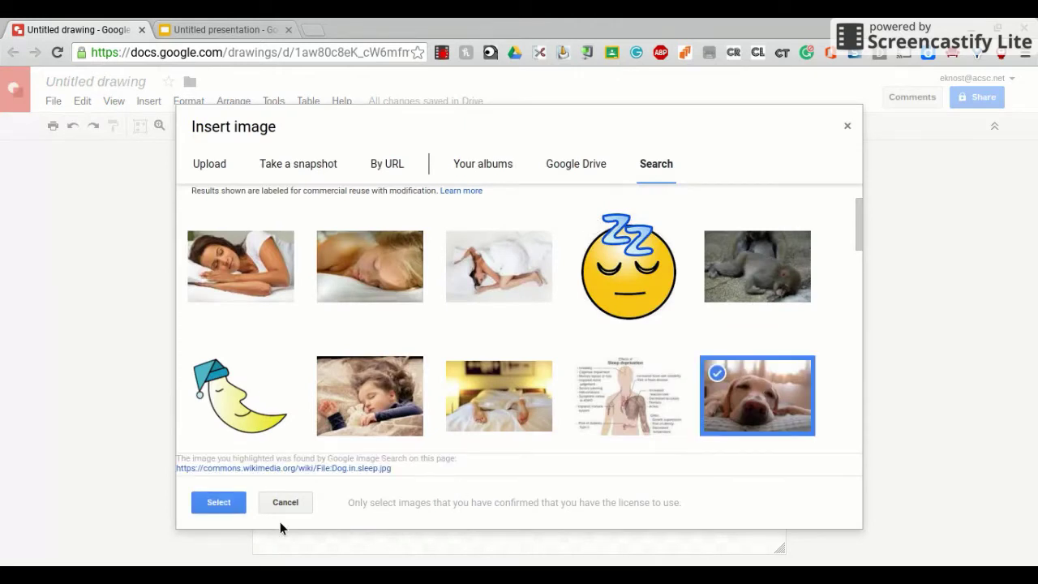
{"action": "left_click", "coordinate": [218, 504]}
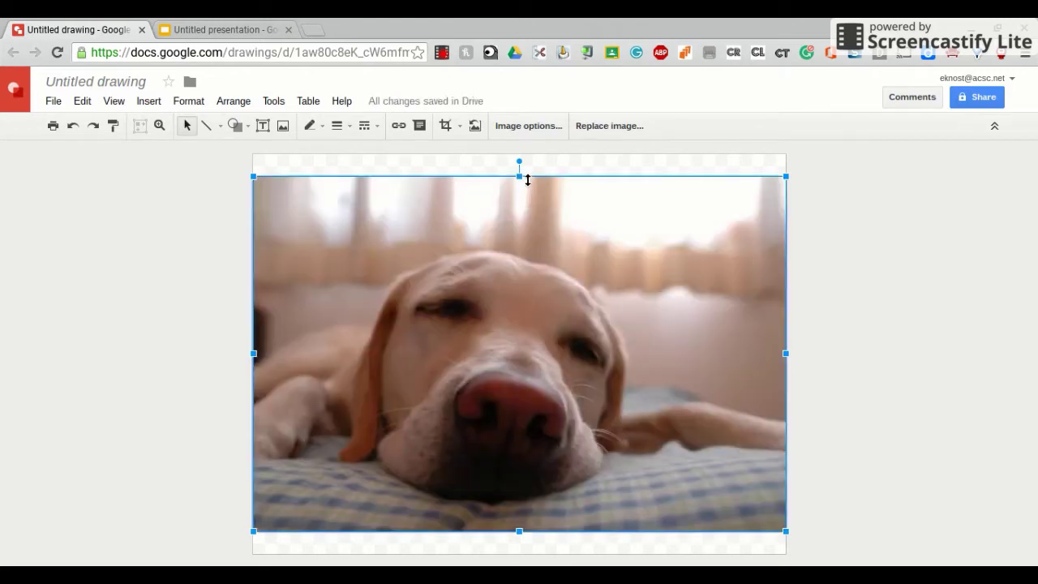
{"action": "left_click_drag", "start_coordinate": [527, 180], "coordinate": [524, 162]}
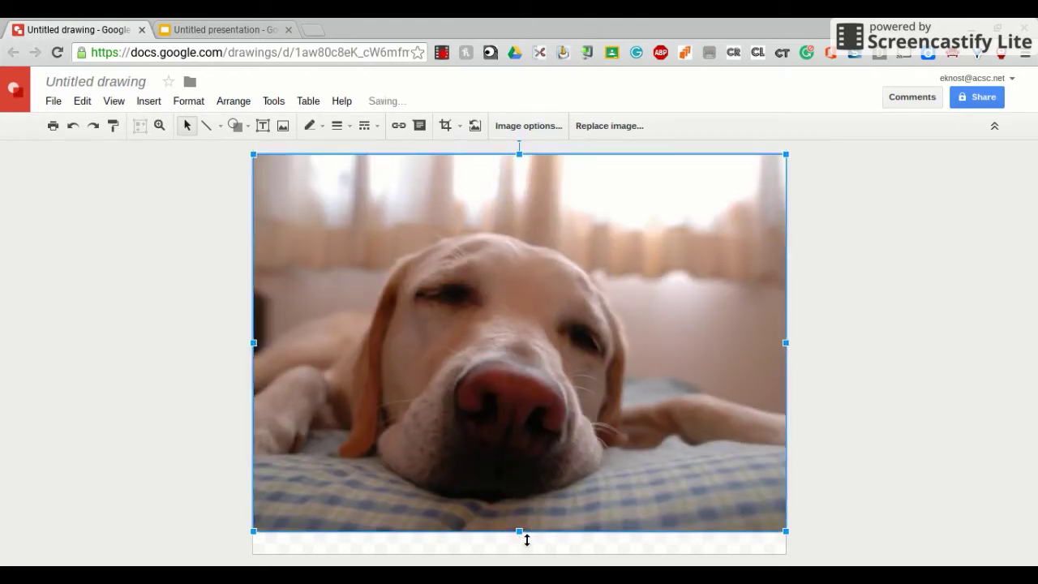
{"action": "left_click_drag", "start_coordinate": [529, 536], "coordinate": [532, 555]}
Draw a cloud callout at the photo's top right and type 'Is it Monday again already?' in it
{"action": "left_click", "coordinate": [150, 103]}
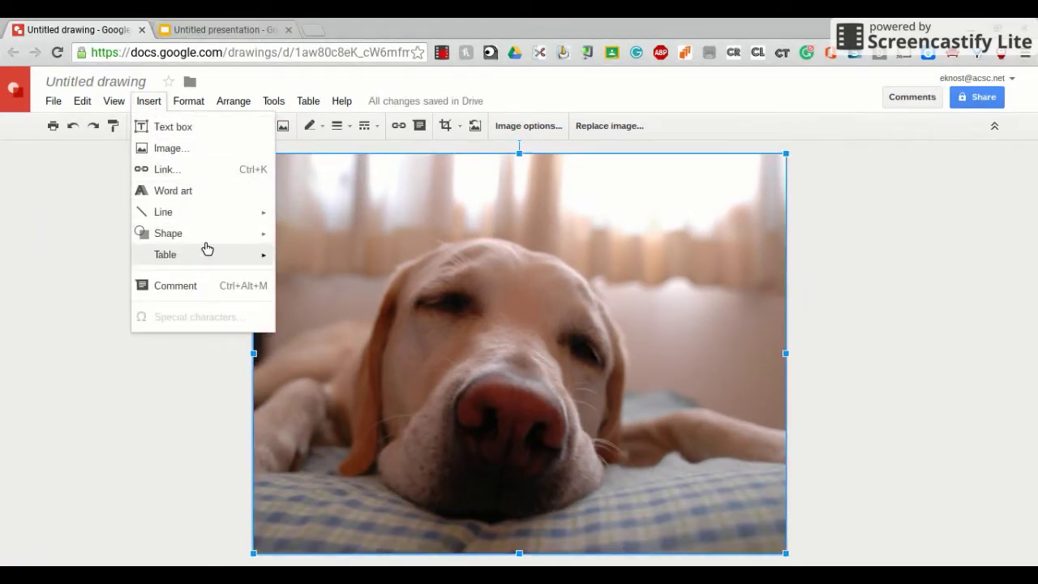
{"action": "mouse_move", "coordinate": [210, 242]}
{"action": "mouse_move", "coordinate": [340, 284]}
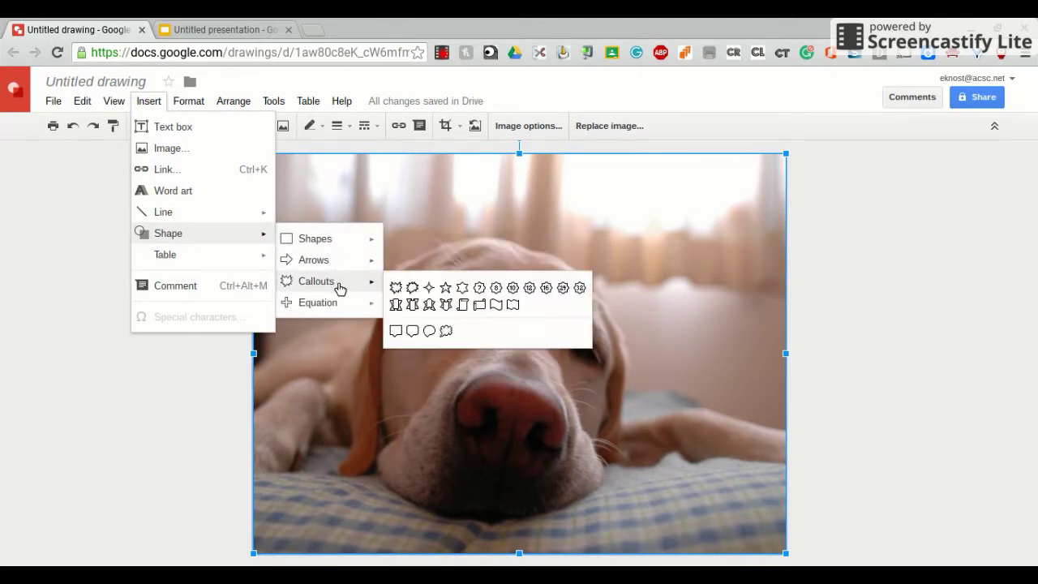
{"action": "left_click", "coordinate": [447, 332]}
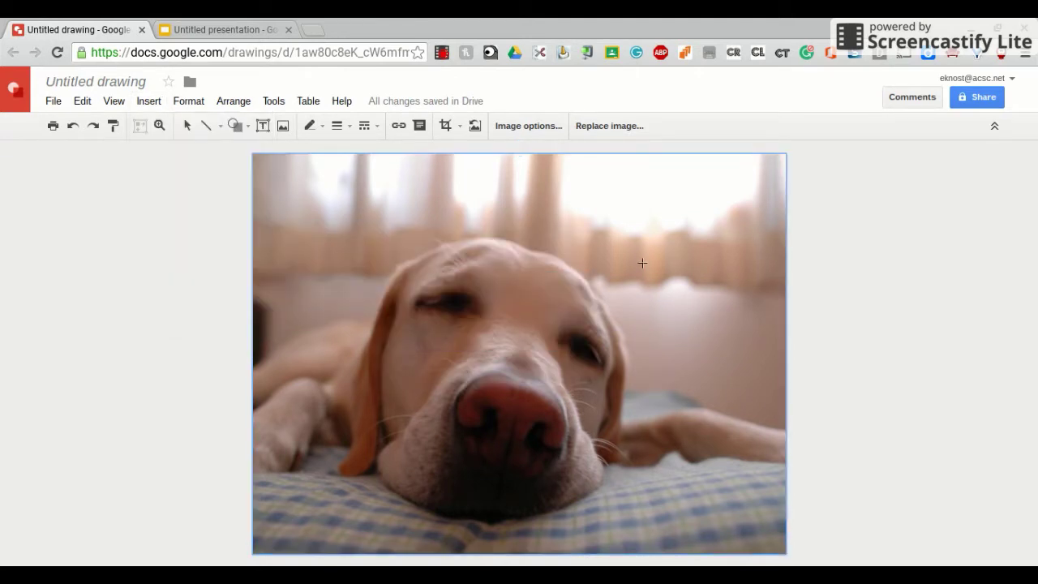
{"action": "left_click_drag", "start_coordinate": [643, 186], "coordinate": [769, 343]}
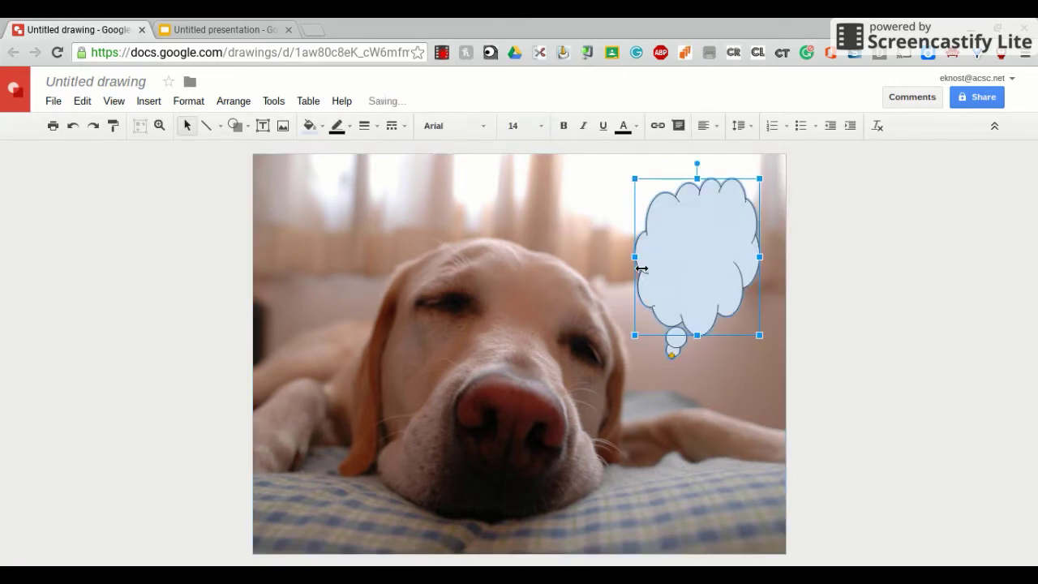
{"action": "left_click_drag", "start_coordinate": [640, 266], "coordinate": [612, 258]}
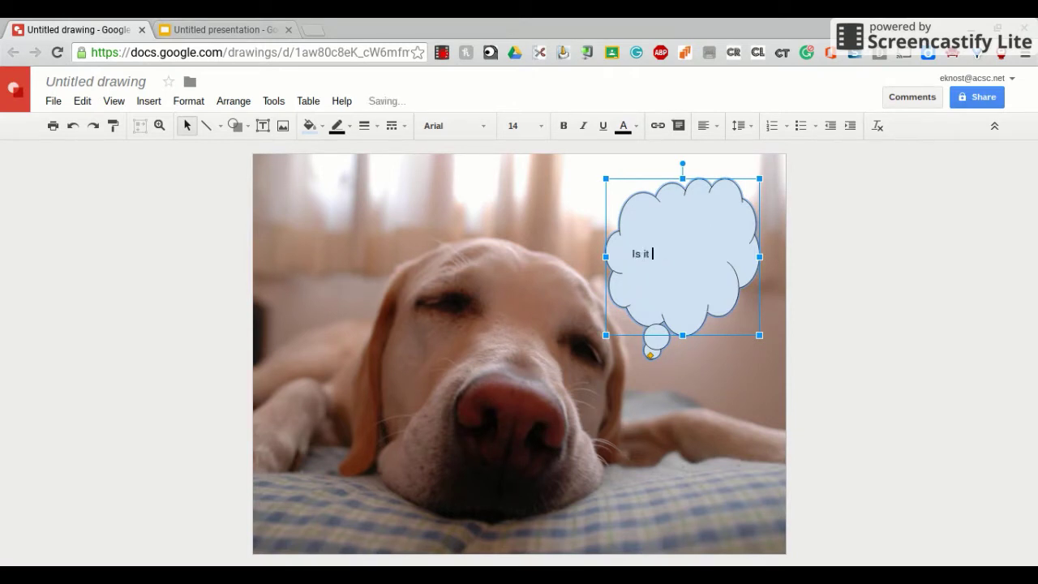
{"action": "type", "text": "day again already?"}
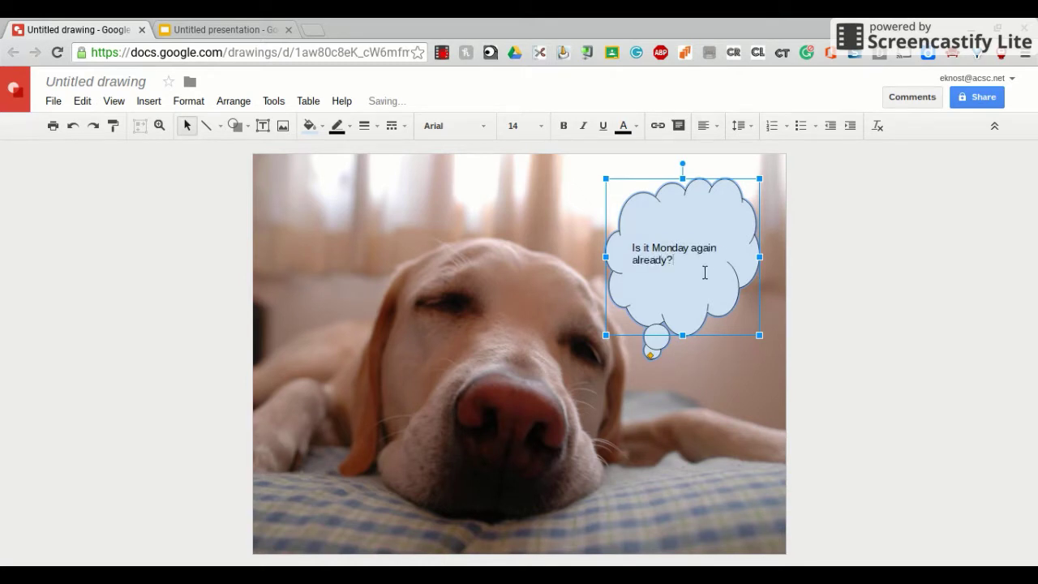
Format the bubble text as 18-point Sniglet, centred
{"action": "left_click_drag", "start_coordinate": [704, 271], "coordinate": [633, 247]}
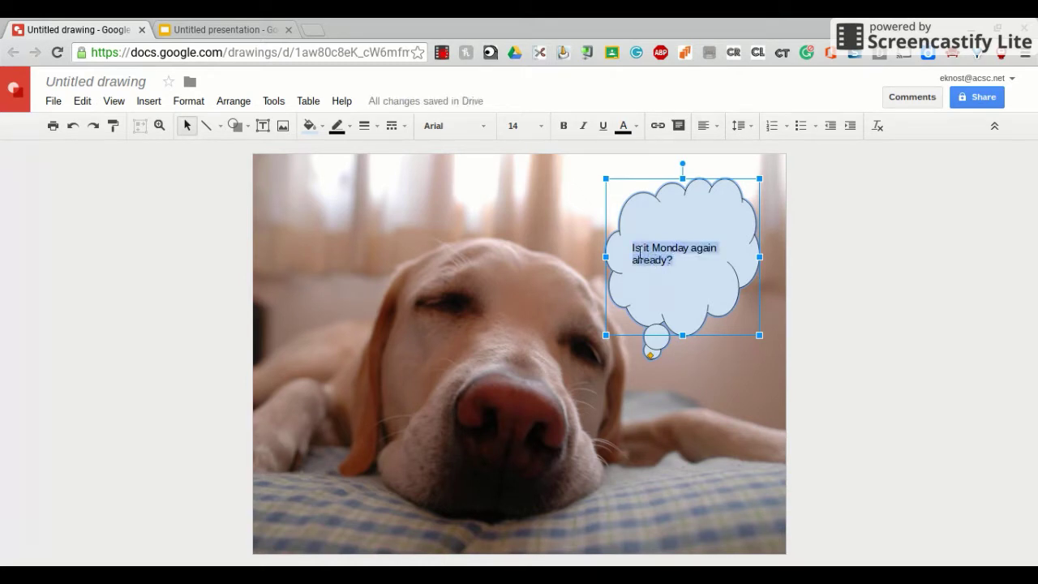
{"action": "left_click", "coordinate": [543, 127]}
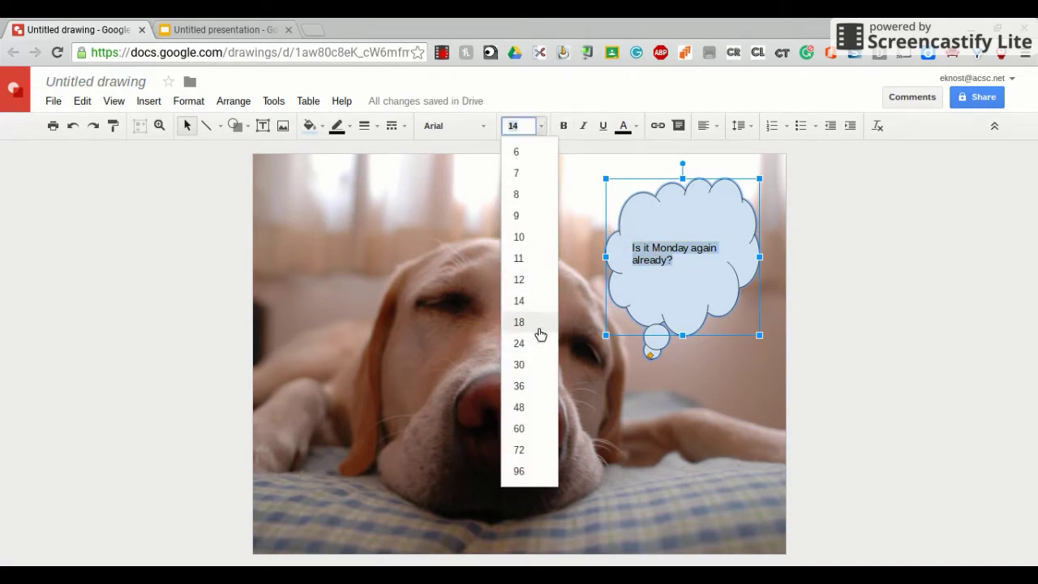
{"action": "left_click", "coordinate": [539, 324]}
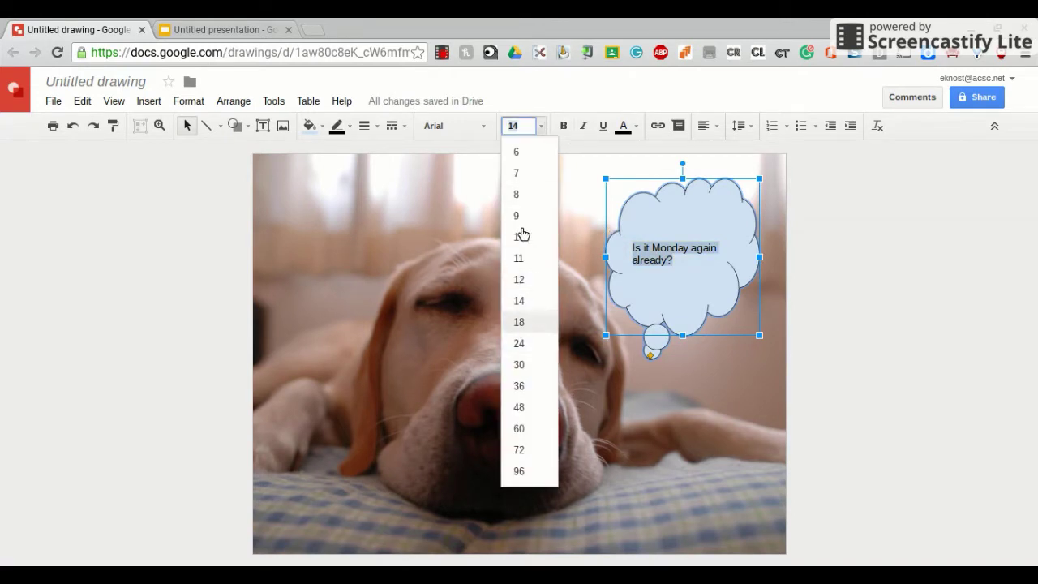
{"action": "left_click", "coordinate": [482, 128]}
{"action": "left_click", "coordinate": [488, 159]}
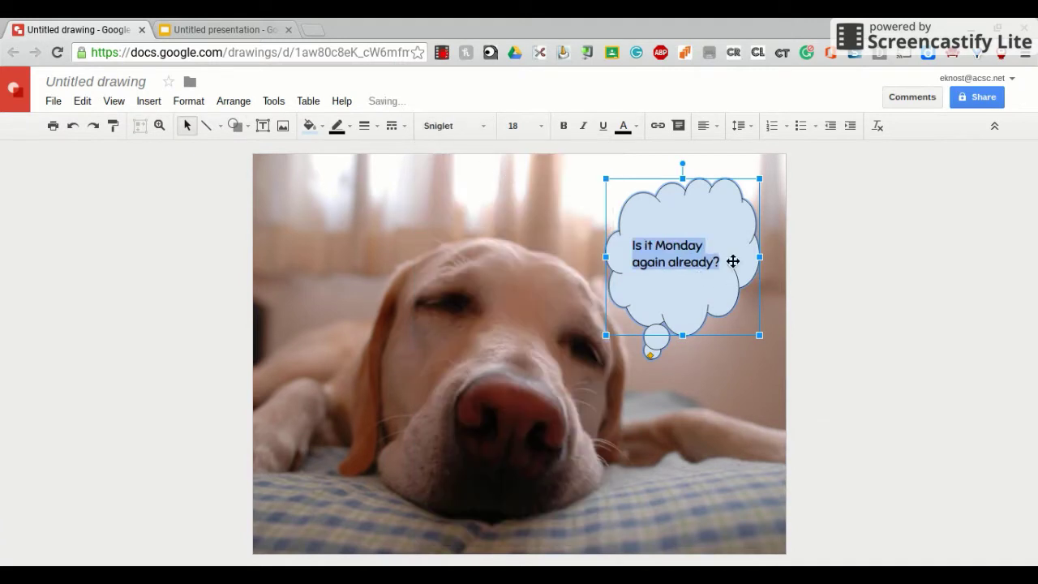
{"action": "left_click", "coordinate": [707, 130]}
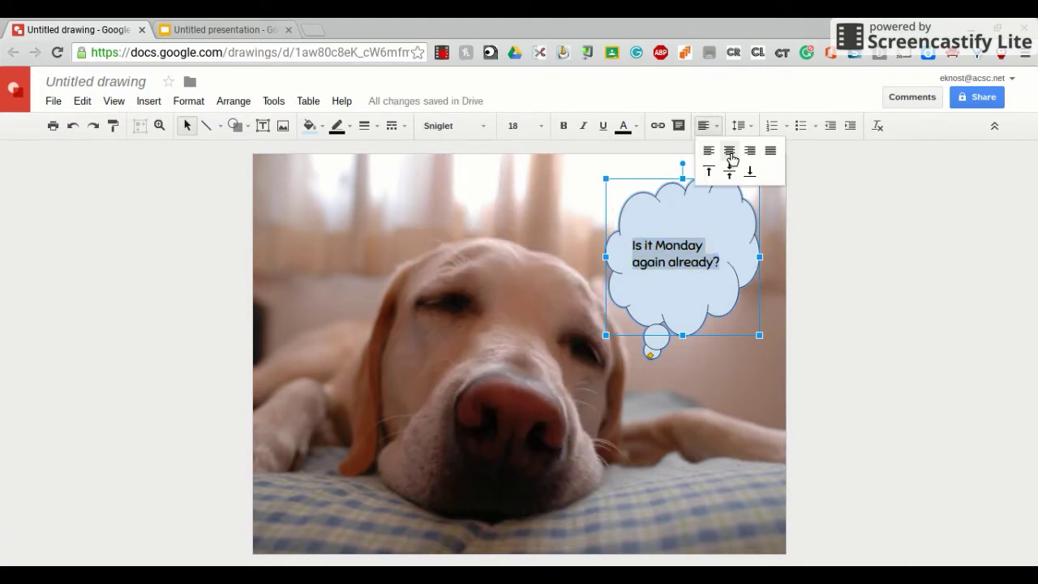
{"action": "left_click", "coordinate": [728, 152]}
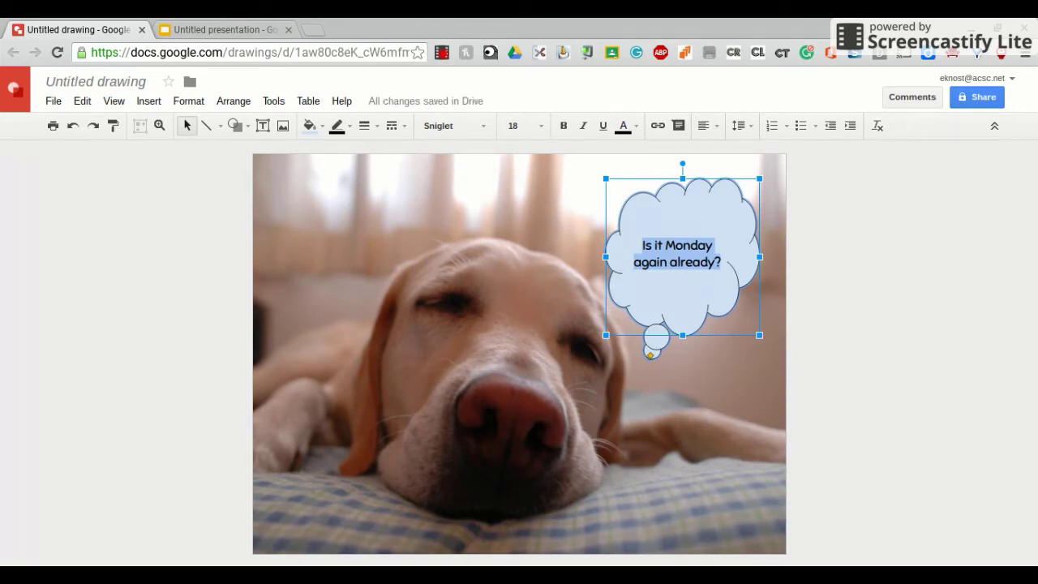
Copy the entire dog drawing to the web clipboard, then go to the untitled presentation
{"action": "left_click", "coordinate": [899, 276]}
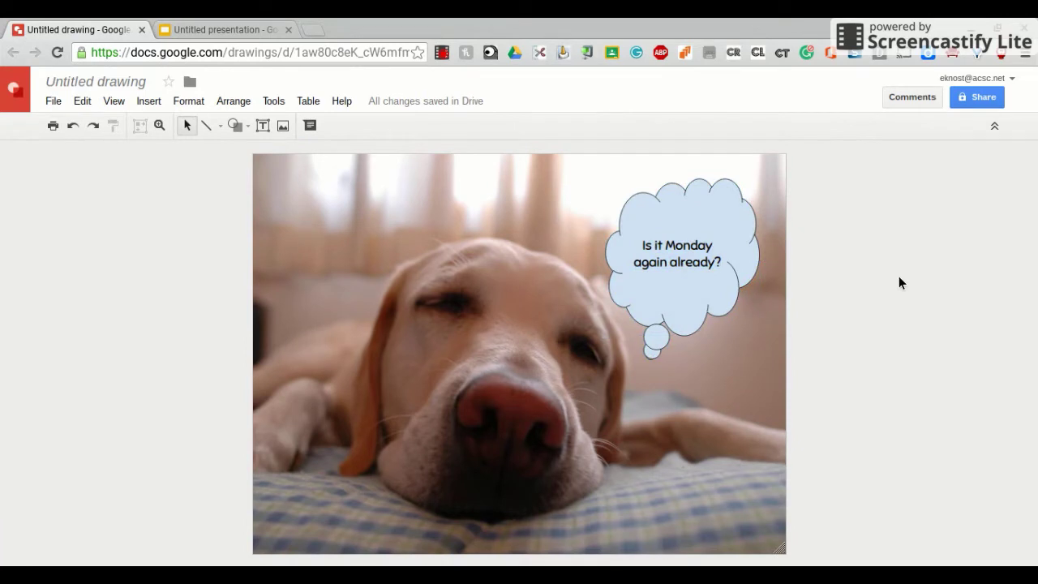
{"action": "left_click", "coordinate": [84, 105]}
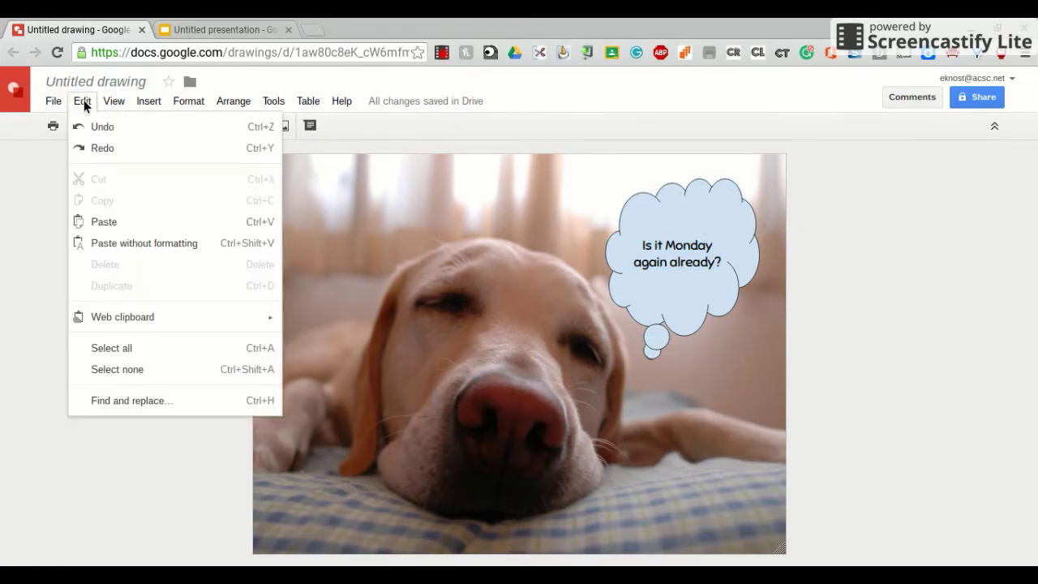
{"action": "mouse_move", "coordinate": [163, 318]}
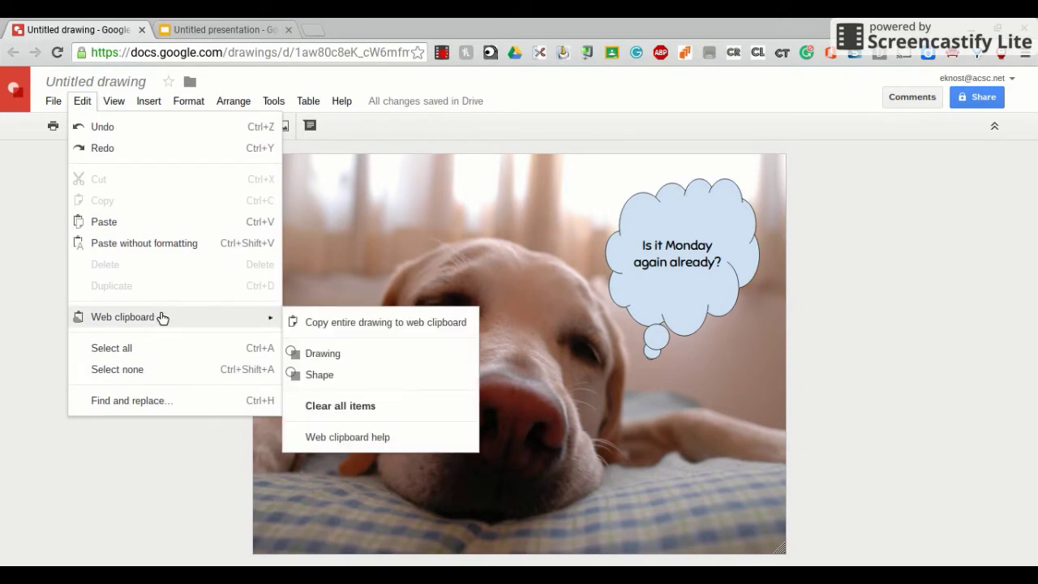
{"action": "left_click", "coordinate": [374, 324]}
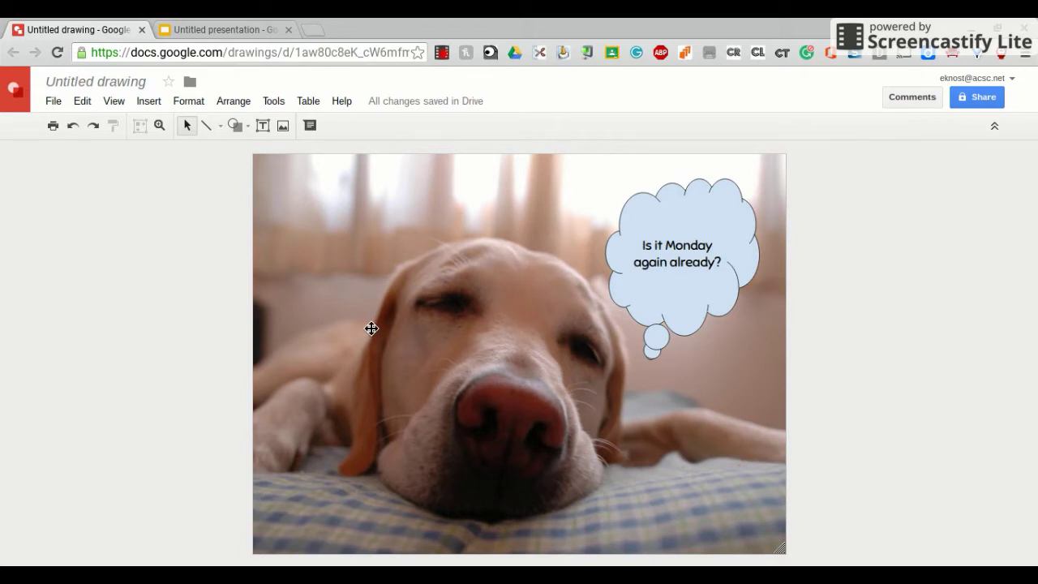
{"action": "left_click", "coordinate": [232, 29]}
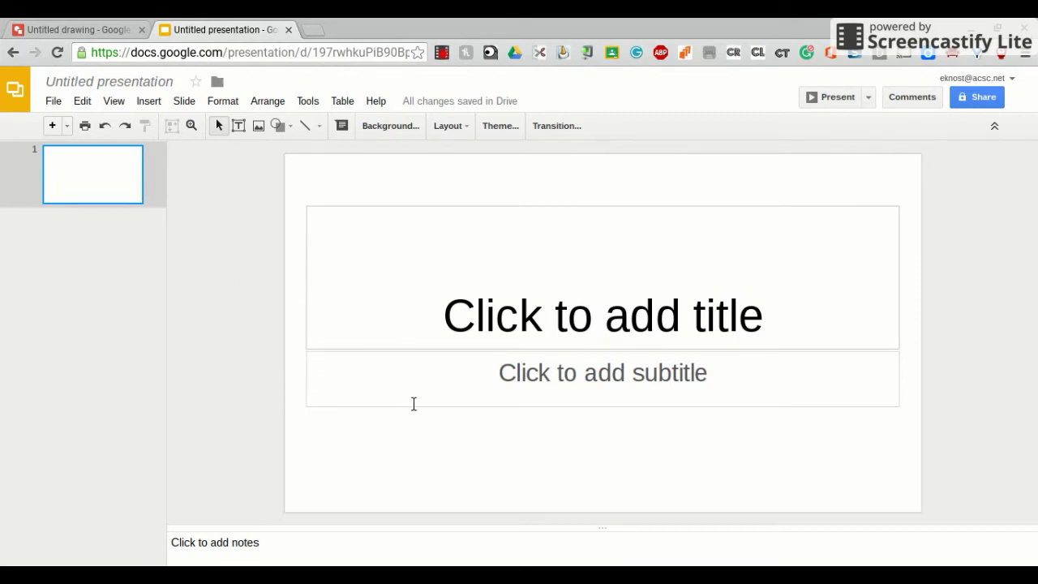
Paste the dog drawing from the web clipboard onto the title slide
{"action": "left_click", "coordinate": [353, 237]}
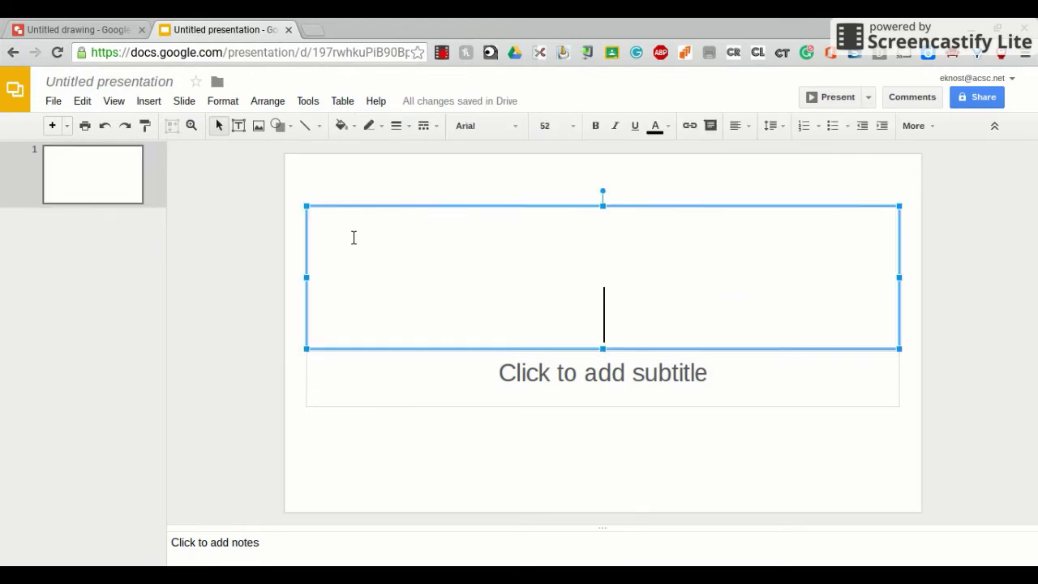
{"action": "left_click", "coordinate": [83, 106]}
{"action": "mouse_move", "coordinate": [202, 323]}
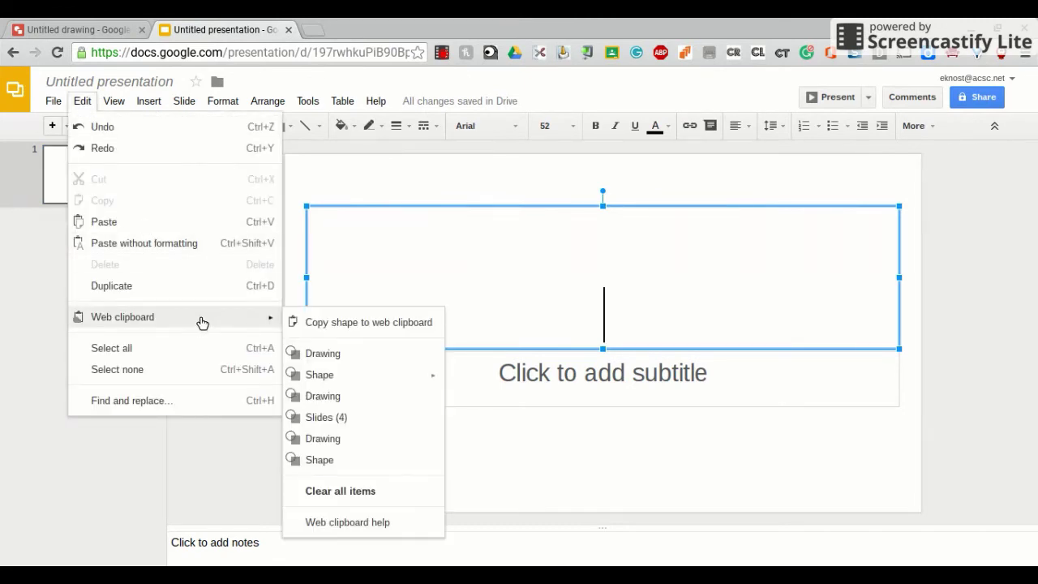
{"action": "mouse_move", "coordinate": [326, 360]}
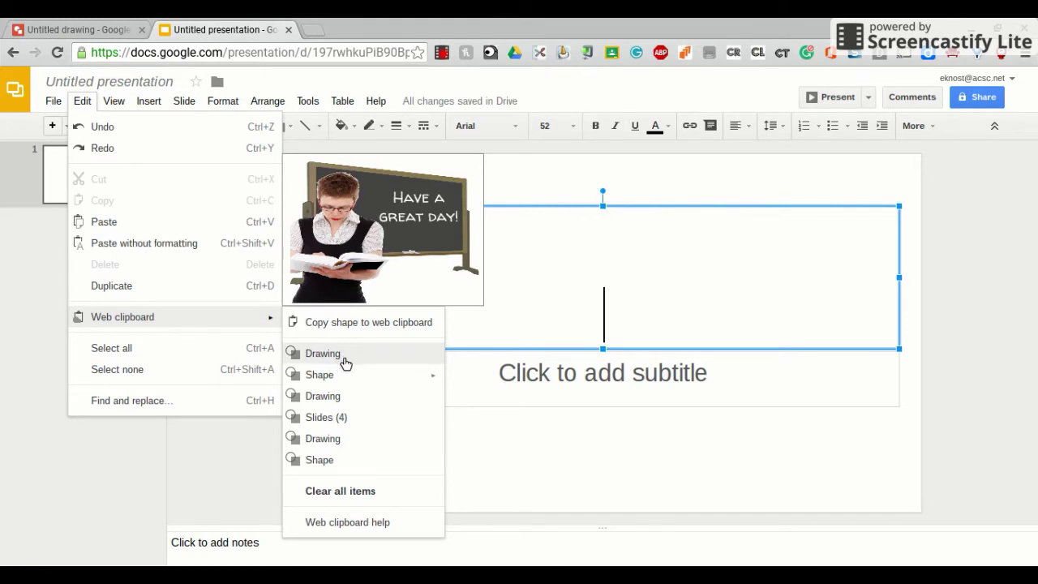
{"action": "mouse_move", "coordinate": [358, 410]}
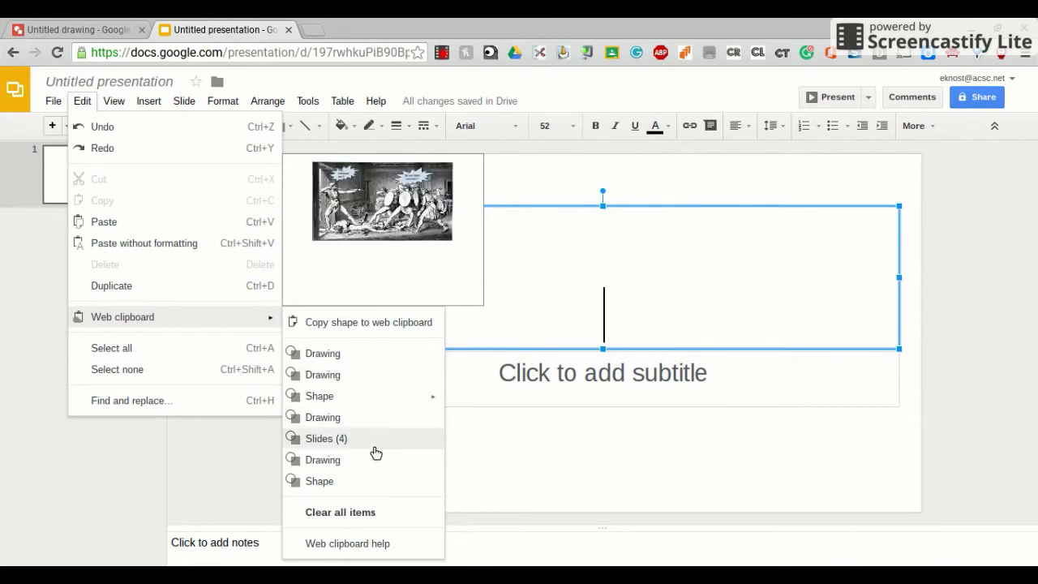
{"action": "mouse_move", "coordinate": [381, 466]}
{"action": "mouse_move", "coordinate": [366, 353]}
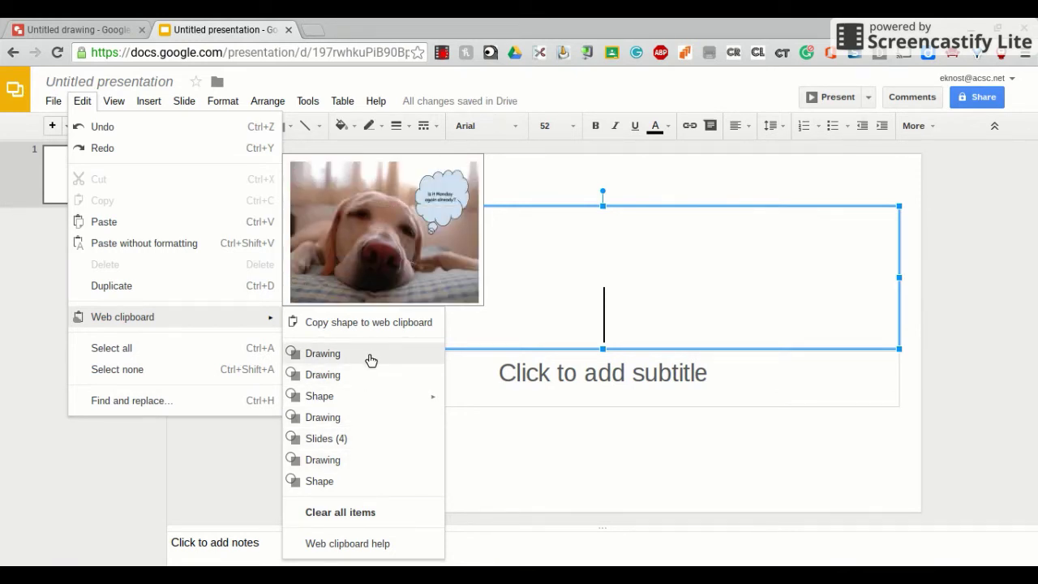
{"action": "left_click", "coordinate": [370, 354]}
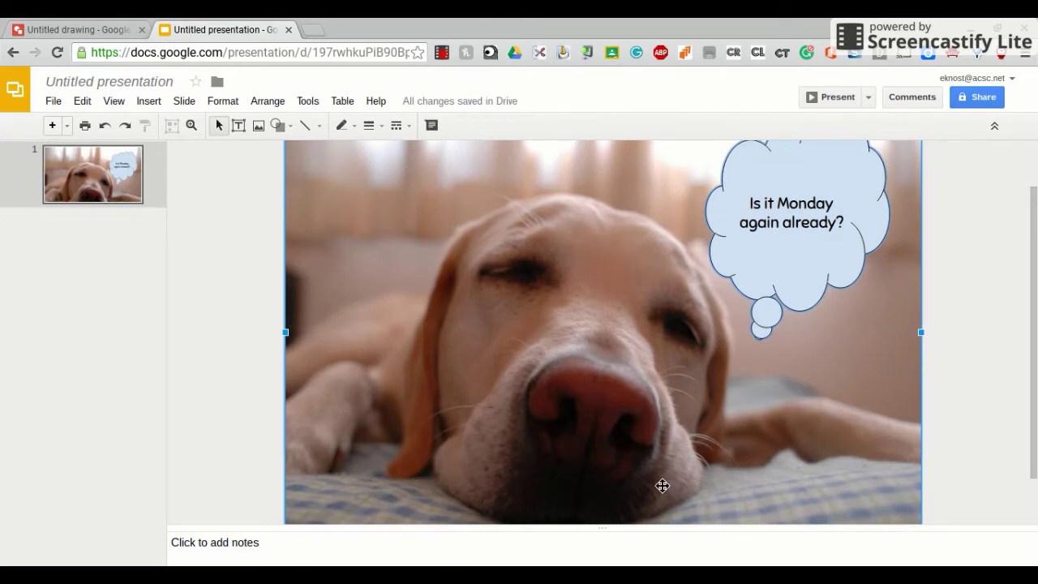
Drag the dog drawing's bottom edge up to fit the slide, then return to the untitled drawing
{"action": "scroll", "coordinate": [649, 475], "scroll_direction": "down", "scroll_amount": 1}
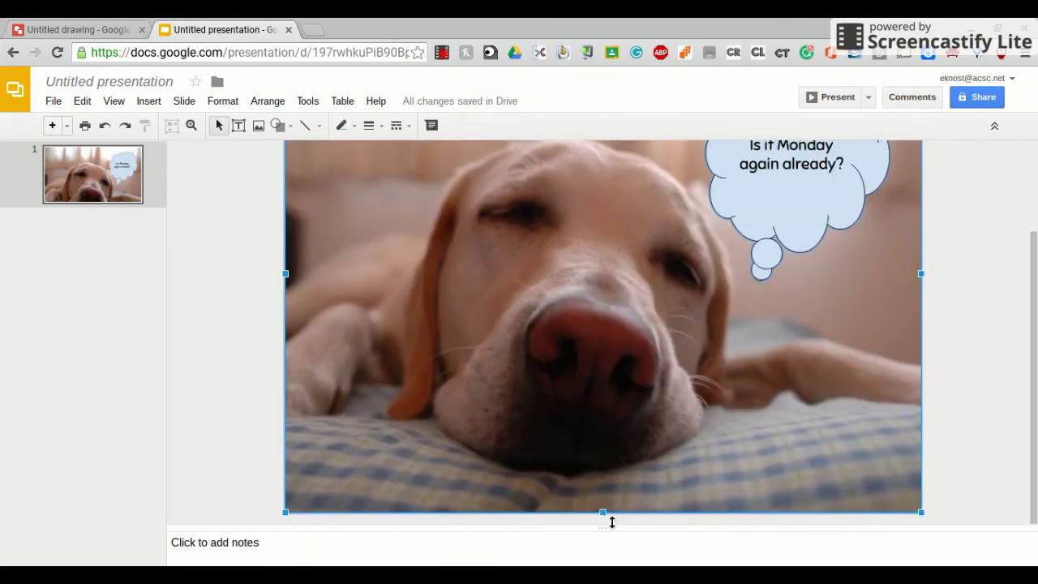
{"action": "mouse_move", "coordinate": [604, 514]}
{"action": "left_mouse_down"}
{"action": "mouse_move", "coordinate": [592, 457]}
{"action": "mouse_move", "coordinate": [612, 418]}
{"action": "mouse_move", "coordinate": [598, 396]}
{"action": "left_mouse_up"}
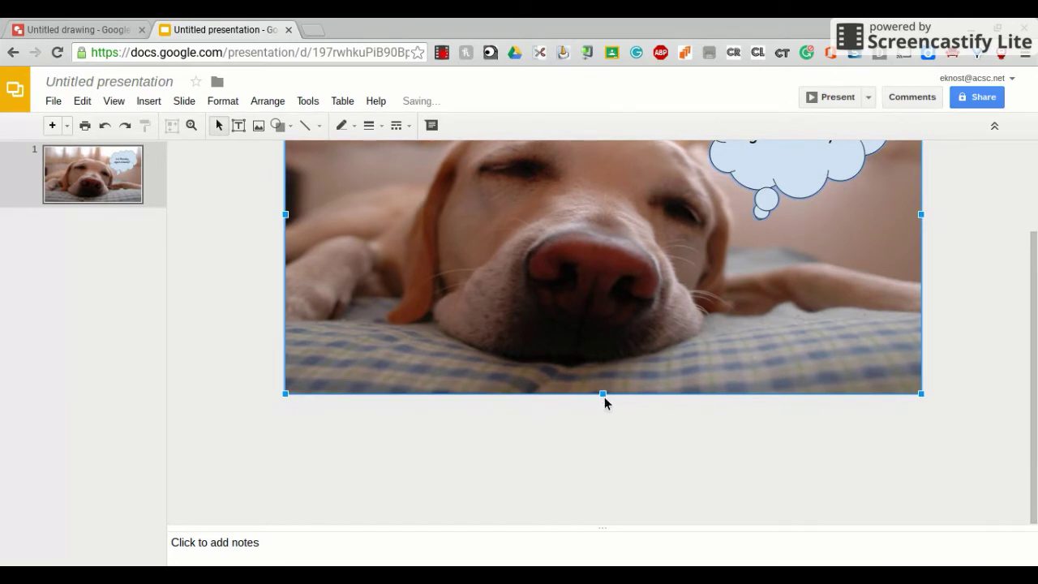
{"action": "scroll", "coordinate": [594, 414], "scroll_direction": "up", "scroll_amount": 3}
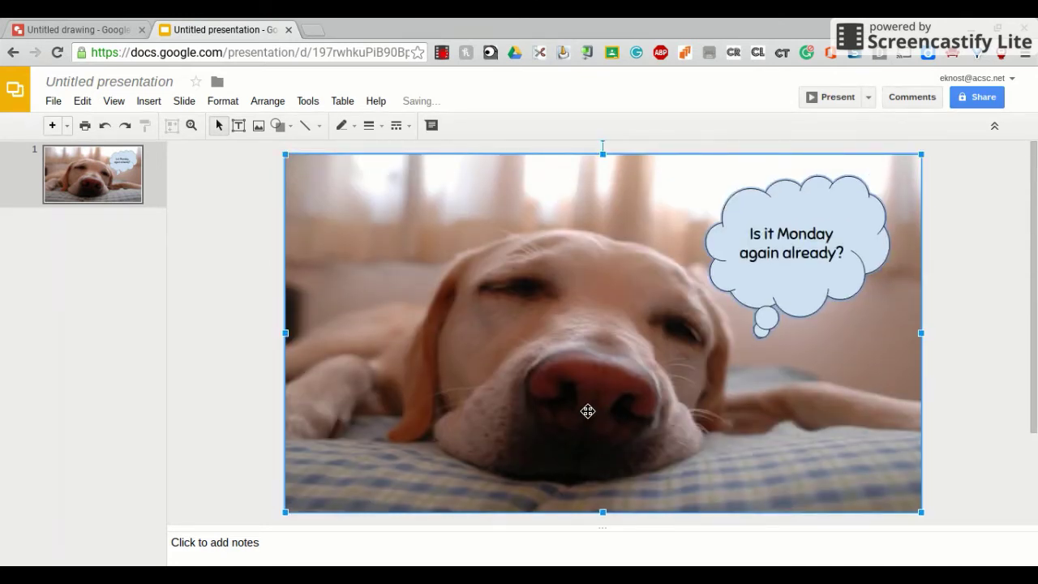
{"action": "left_click", "coordinate": [229, 323]}
{"action": "left_click", "coordinate": [87, 25]}
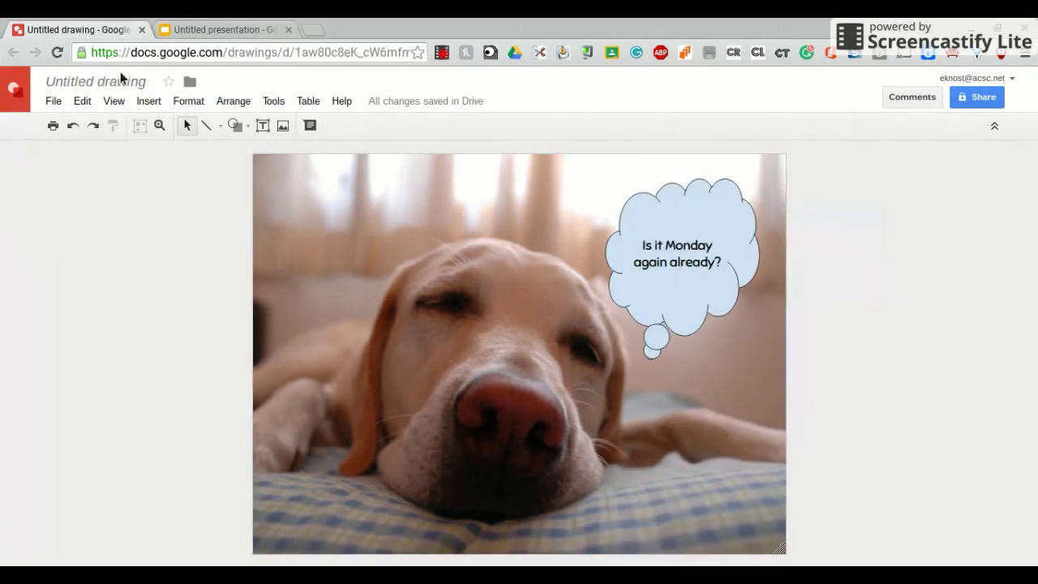
Delete the thought bubble and cut the dog photo, leaving the canvas empty
{"action": "left_click", "coordinate": [666, 263]}
{"action": "right_click", "coordinate": [670, 252]}
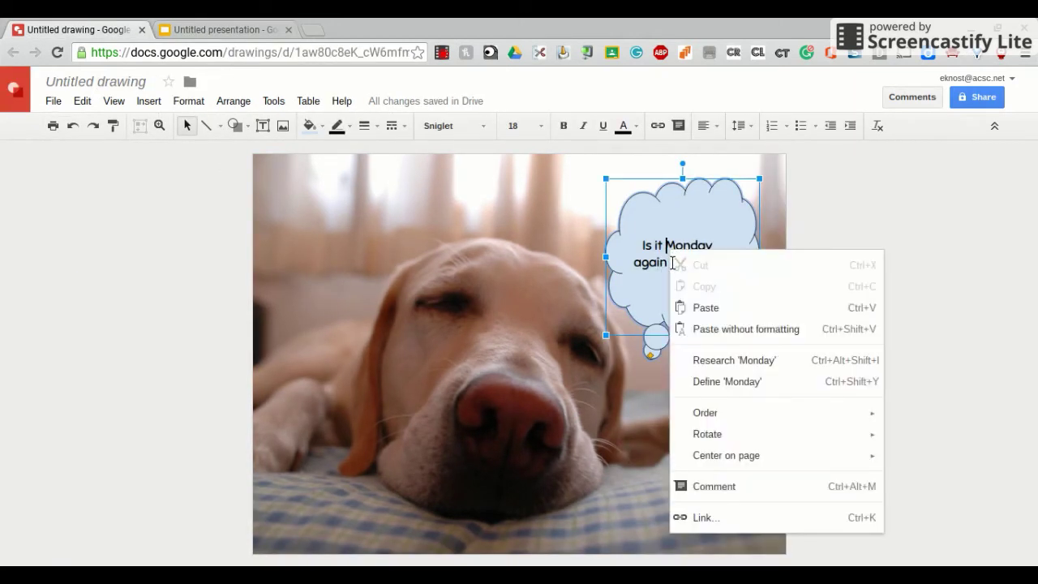
{"action": "key", "text": "Escape"}
{"action": "key", "text": "Delete"}
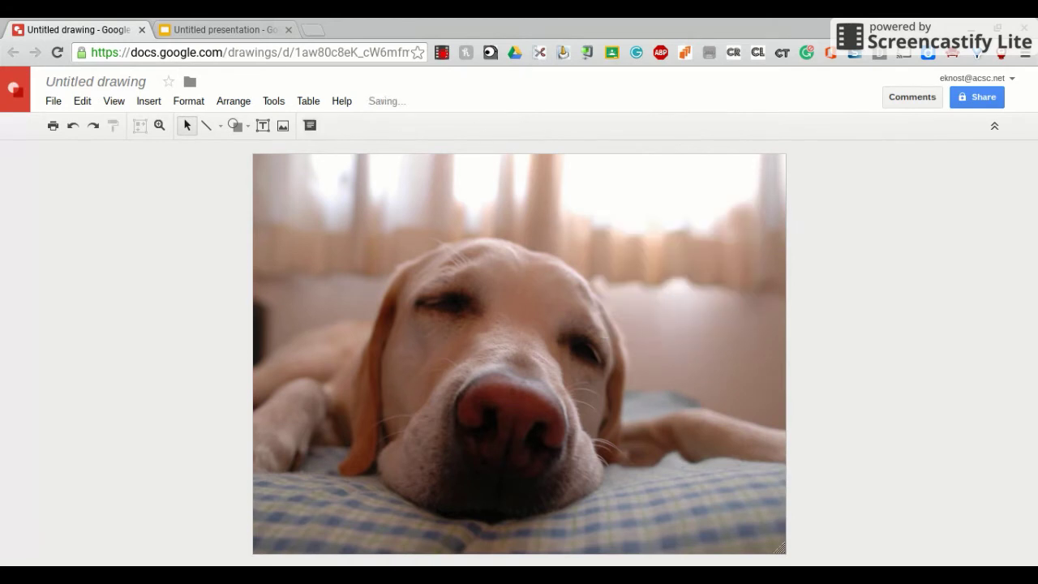
{"action": "right_click", "coordinate": [550, 185]}
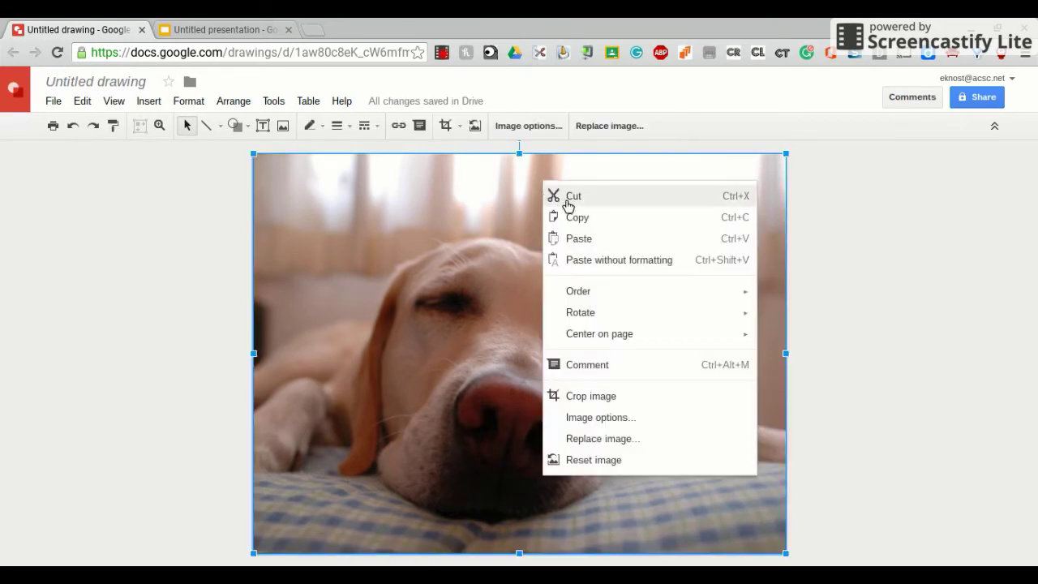
{"action": "left_click", "coordinate": [566, 197]}
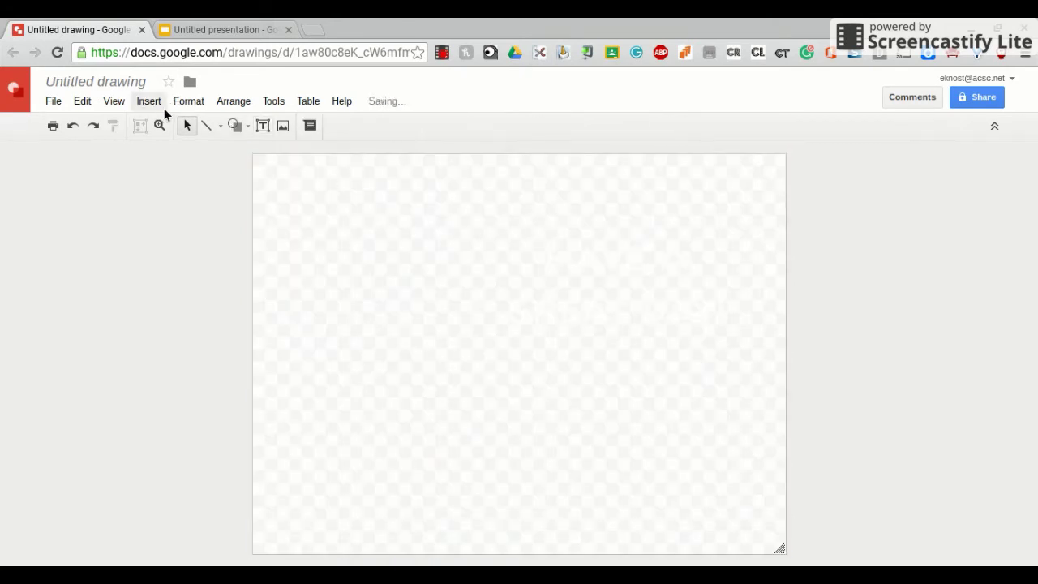
Search the web images for 'teacher' from the Insert Image dialog
{"action": "left_click", "coordinate": [160, 104]}
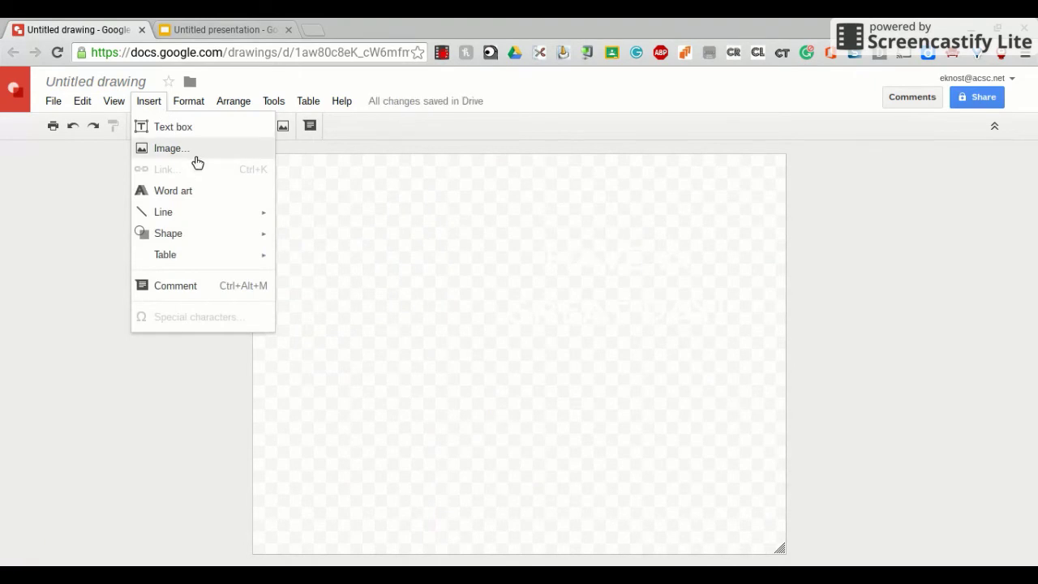
{"action": "left_click", "coordinate": [189, 158]}
{"action": "left_click", "coordinate": [656, 167]}
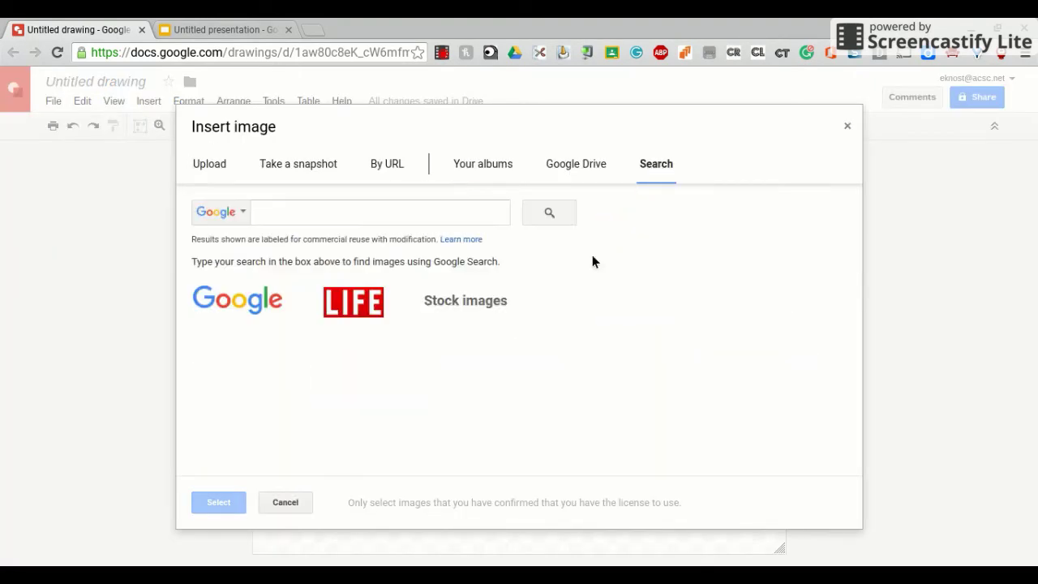
{"action": "left_click", "coordinate": [373, 218]}
{"action": "type", "text": "teacher"}
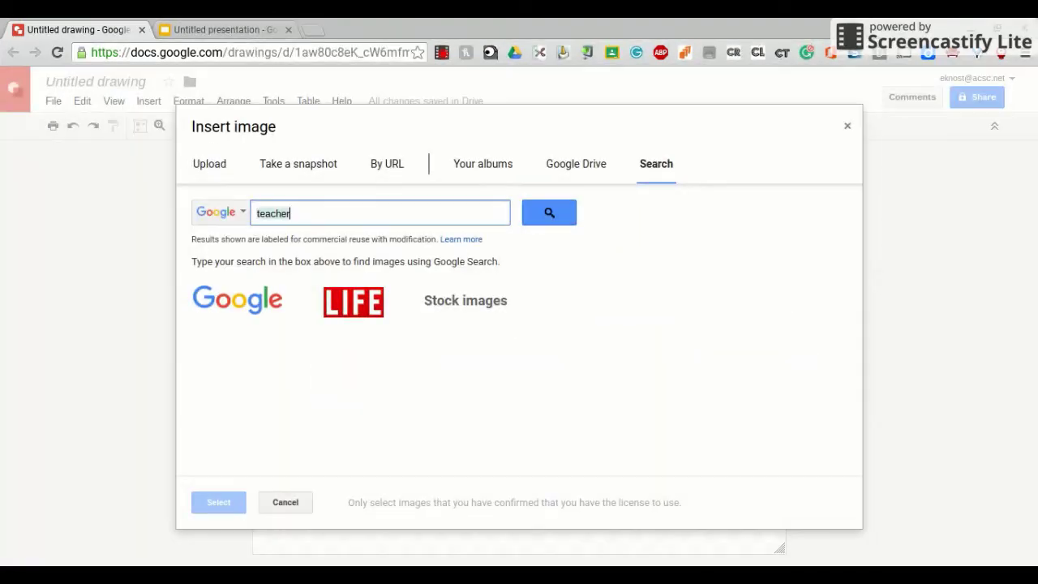
{"action": "key", "text": "Return"}
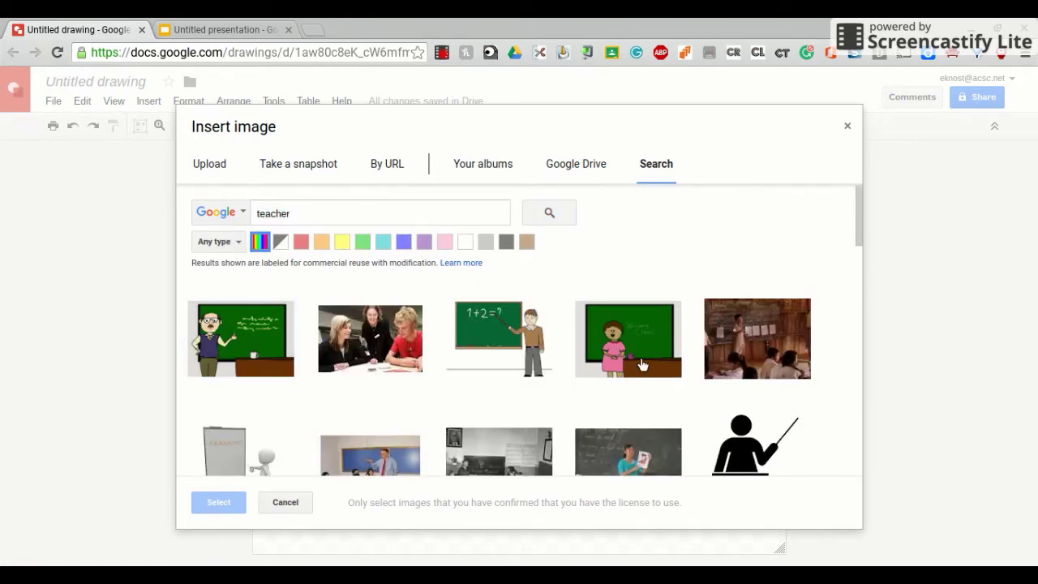
Insert the teacher-at-chalkboard picture and stretch it to the canvas's left and right edges
{"action": "scroll", "coordinate": [635, 358], "scroll_direction": "down", "scroll_amount": 4}
{"action": "scroll", "coordinate": [642, 364], "scroll_direction": "down", "scroll_amount": 1}
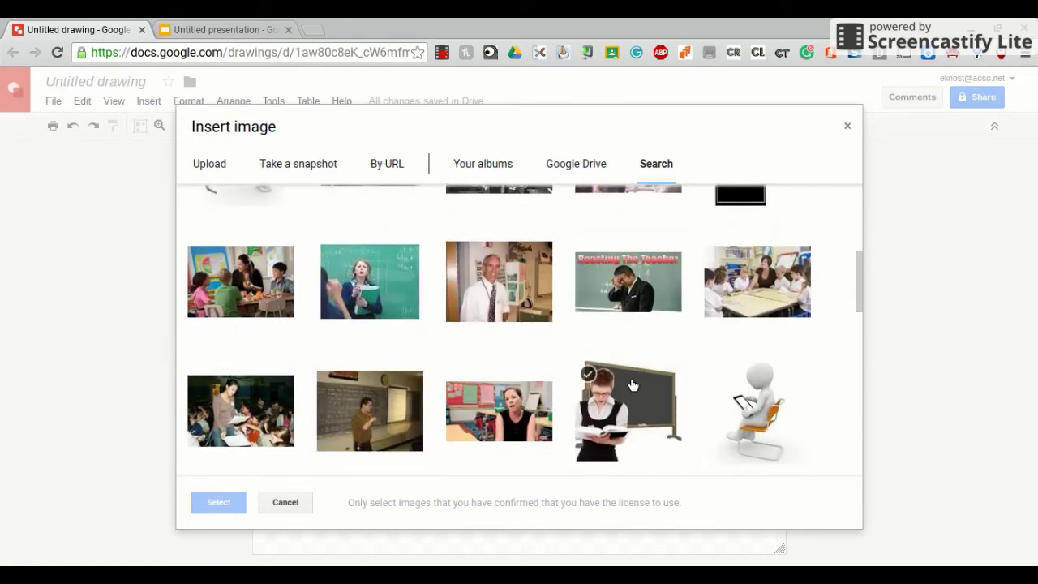
{"action": "left_click", "coordinate": [630, 382]}
{"action": "left_click", "coordinate": [228, 504]}
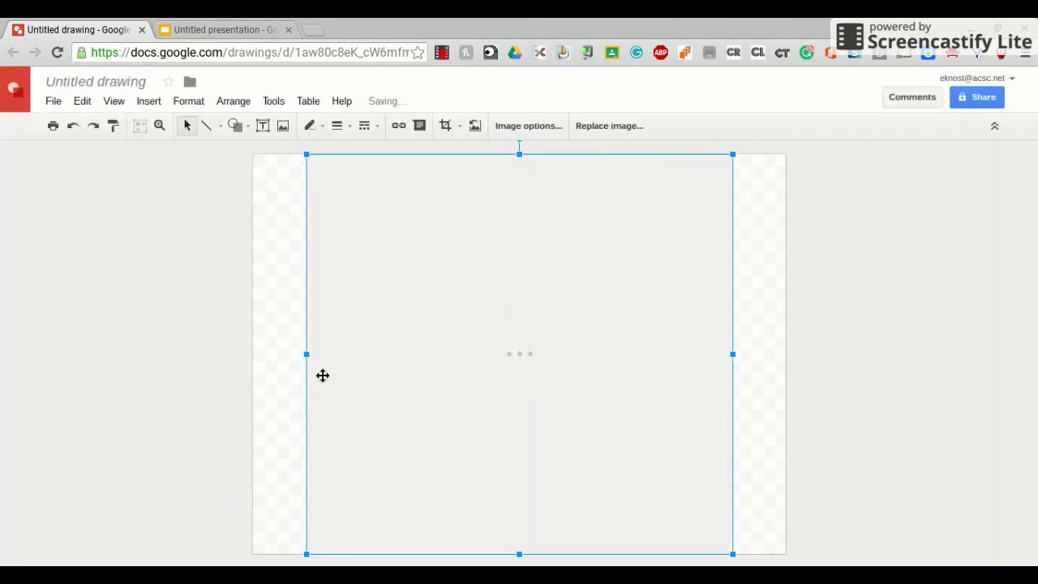
{"action": "left_click_drag", "start_coordinate": [314, 362], "coordinate": [258, 370]}
{"action": "left_click_drag", "start_coordinate": [738, 359], "coordinate": [778, 364]}
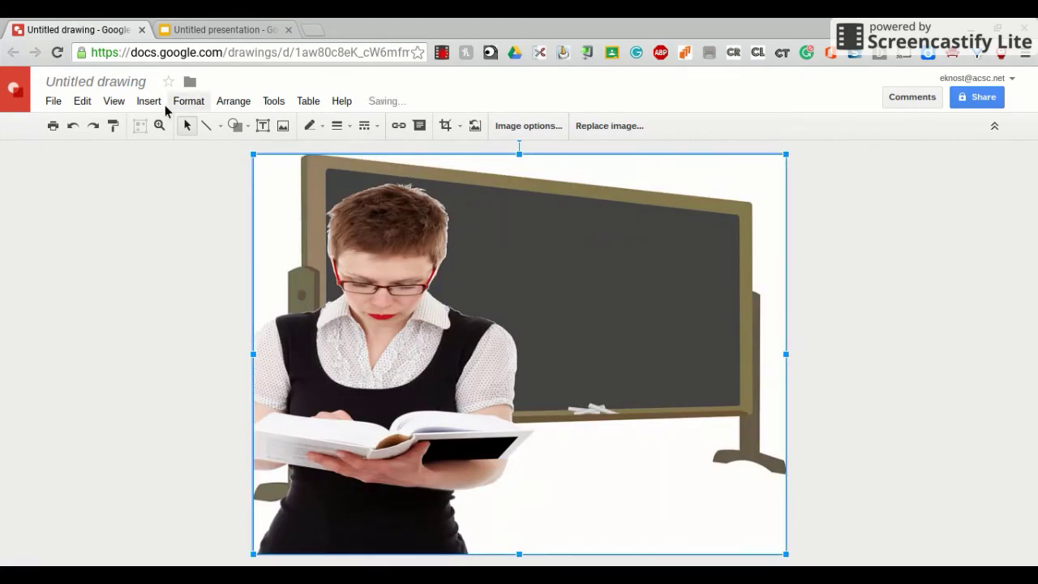
Add a text box on the chalkboard and type 'Have a great week!' in white
{"action": "left_click", "coordinate": [149, 101]}
{"action": "left_click", "coordinate": [167, 131]}
{"action": "left_click_drag", "start_coordinate": [612, 250], "coordinate": [736, 369]}
{"action": "left_click_drag", "start_coordinate": [571, 266], "coordinate": [574, 265]}
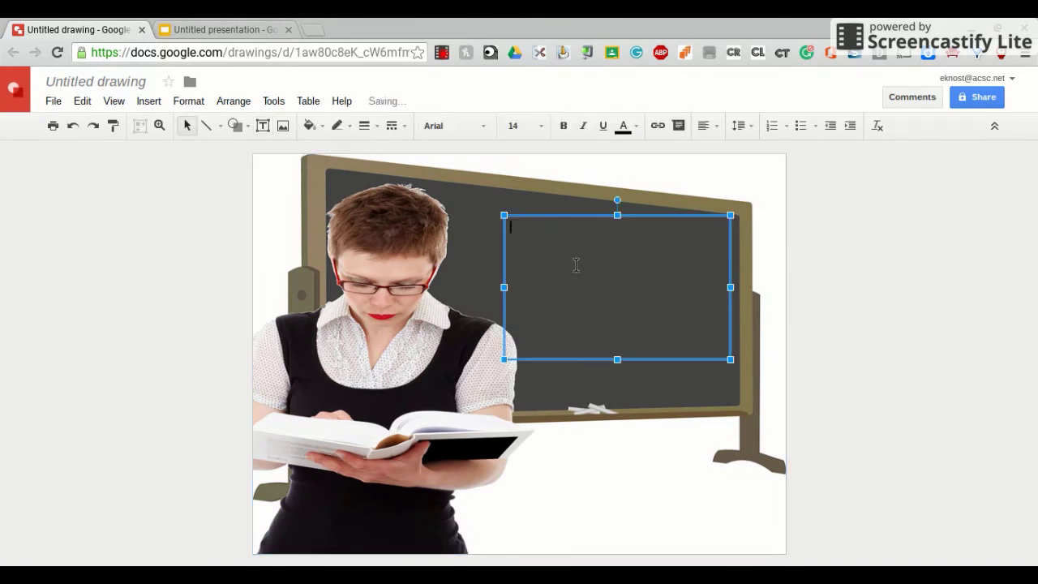
{"action": "left_click", "coordinate": [636, 126]}
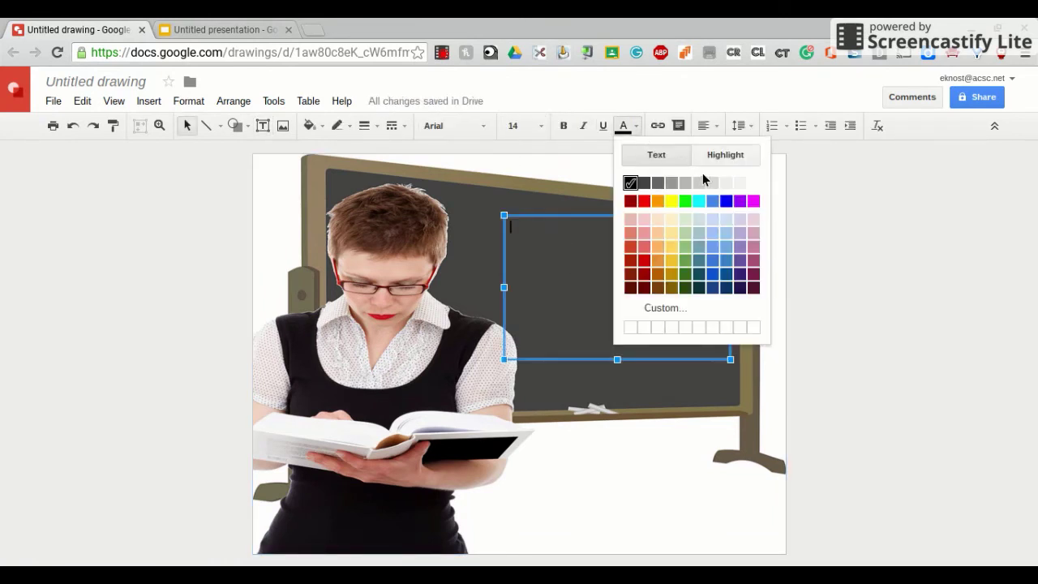
{"action": "left_click", "coordinate": [698, 233]}
{"action": "type", "text": "Have "}
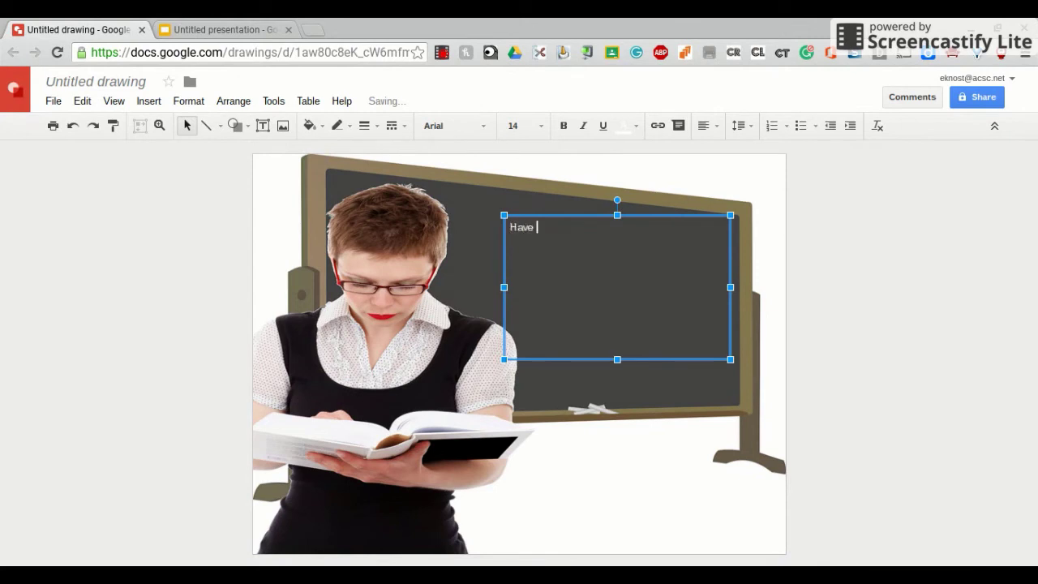
{"action": "type", "text": "a great week!"}
Format the message as 36-point Sniglet, centred
{"action": "left_click_drag", "start_coordinate": [620, 235], "coordinate": [508, 231]}
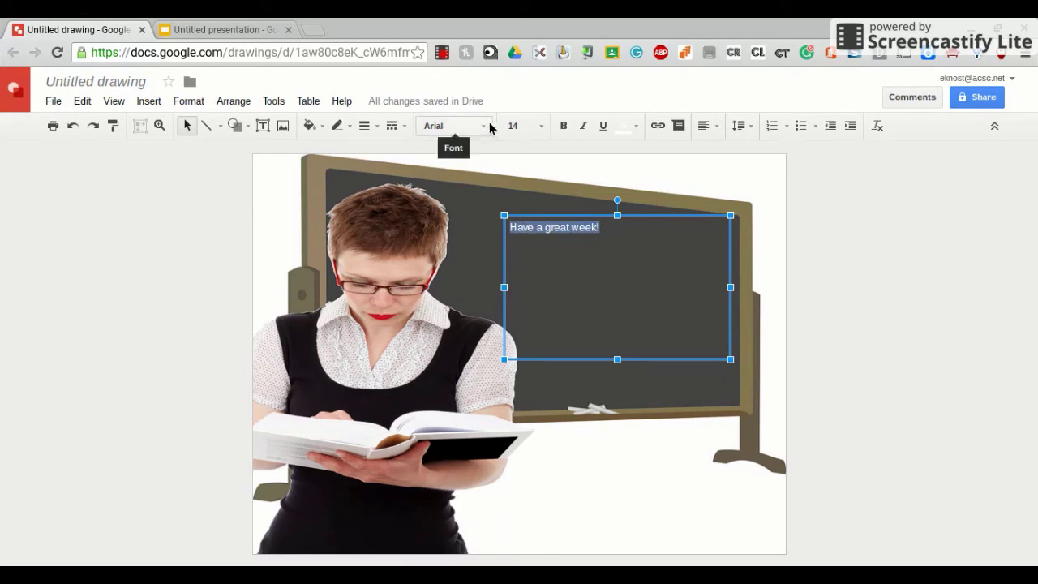
{"action": "left_click", "coordinate": [487, 126]}
{"action": "left_click", "coordinate": [516, 152]}
{"action": "left_click", "coordinate": [532, 128]}
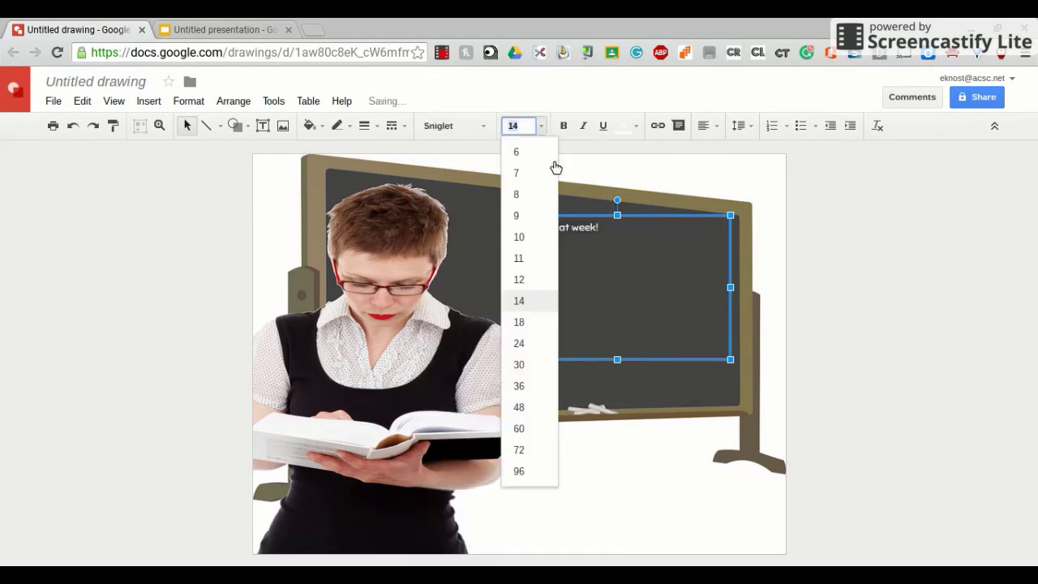
{"action": "left_click", "coordinate": [552, 384]}
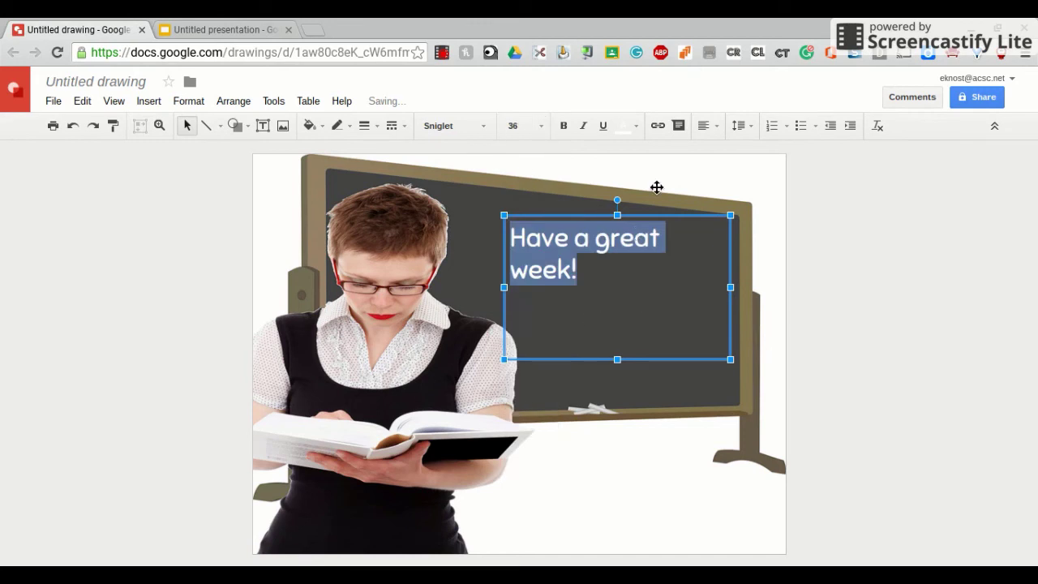
{"action": "left_click", "coordinate": [706, 131]}
{"action": "left_click", "coordinate": [728, 151]}
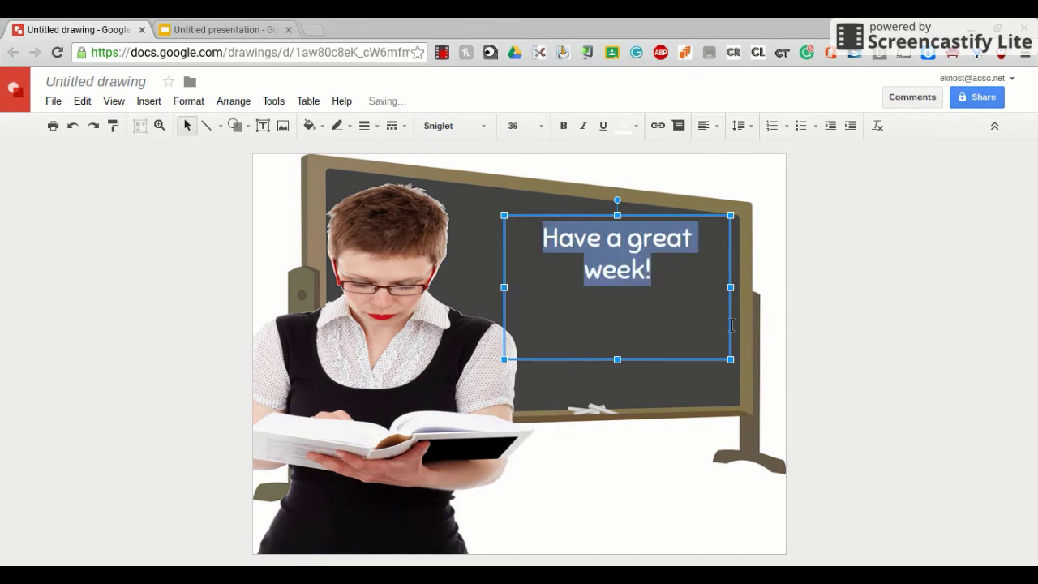
Copy the entire chalkboard drawing to the web clipboard, then go to the presentation
{"action": "left_click", "coordinate": [756, 322]}
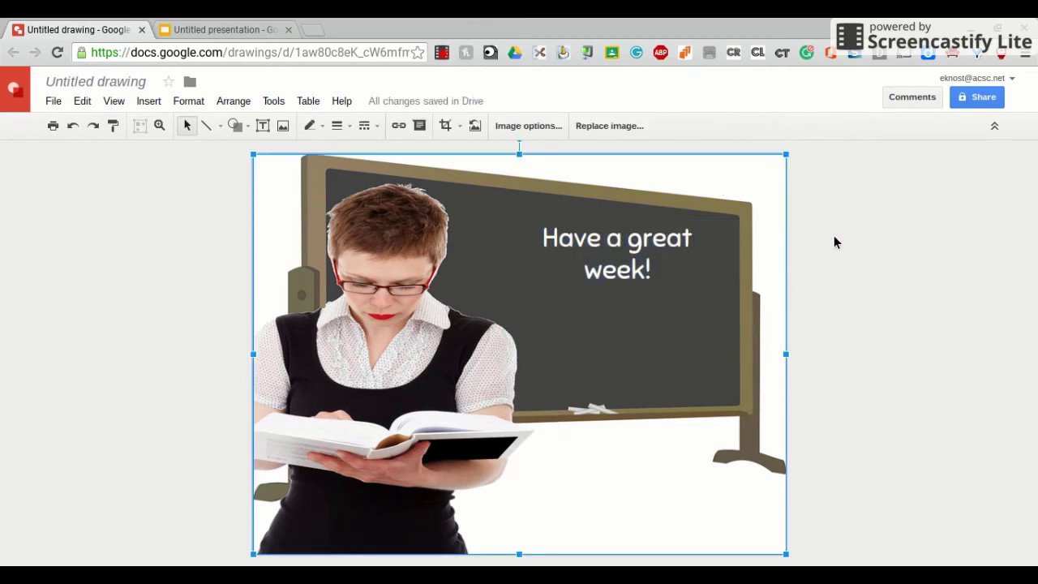
{"action": "left_click", "coordinate": [833, 236]}
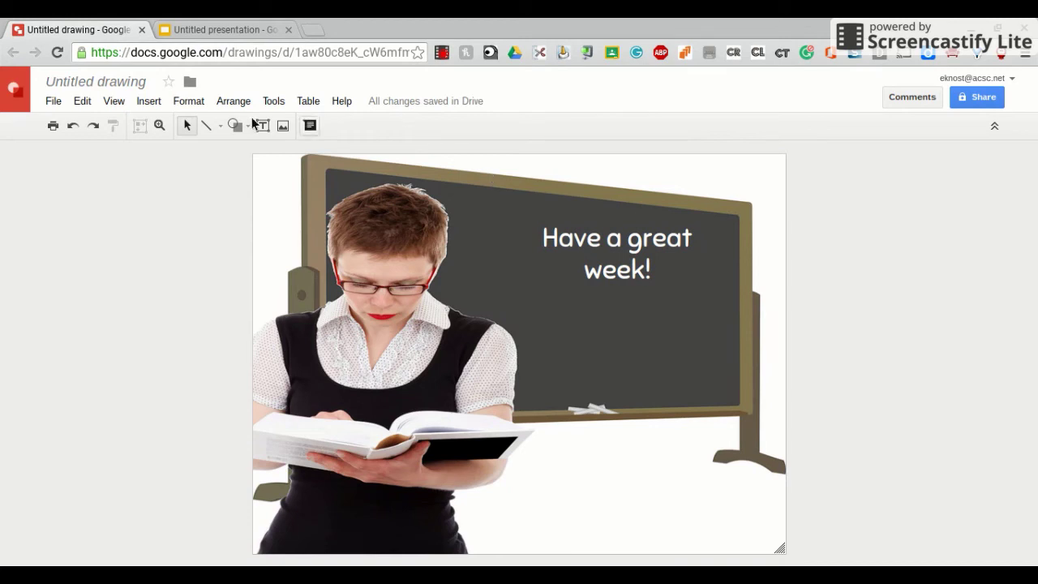
{"action": "left_click", "coordinate": [82, 103]}
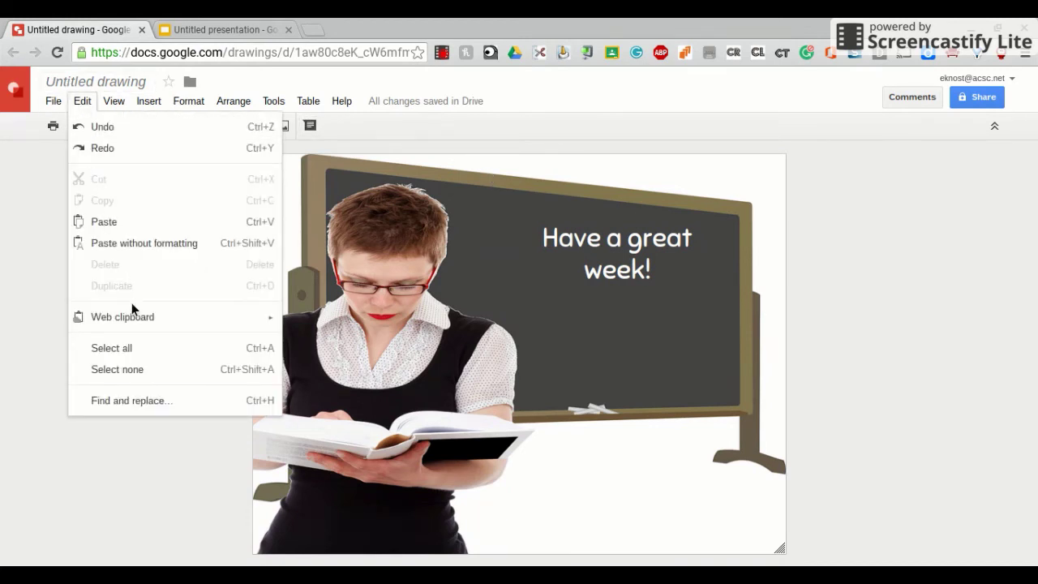
{"action": "mouse_move", "coordinate": [141, 325]}
{"action": "left_click", "coordinate": [356, 324]}
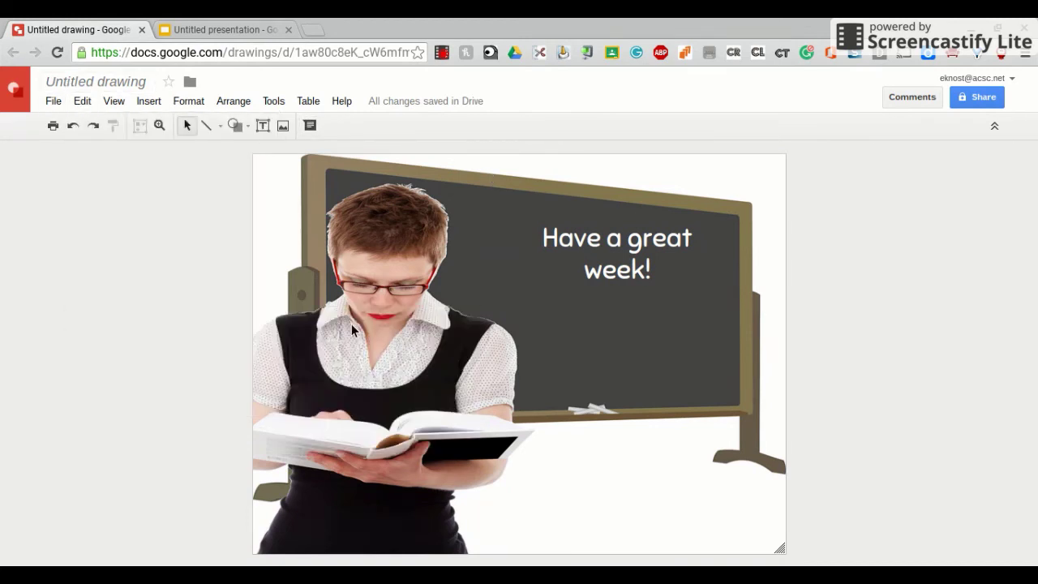
{"action": "left_click", "coordinate": [217, 28]}
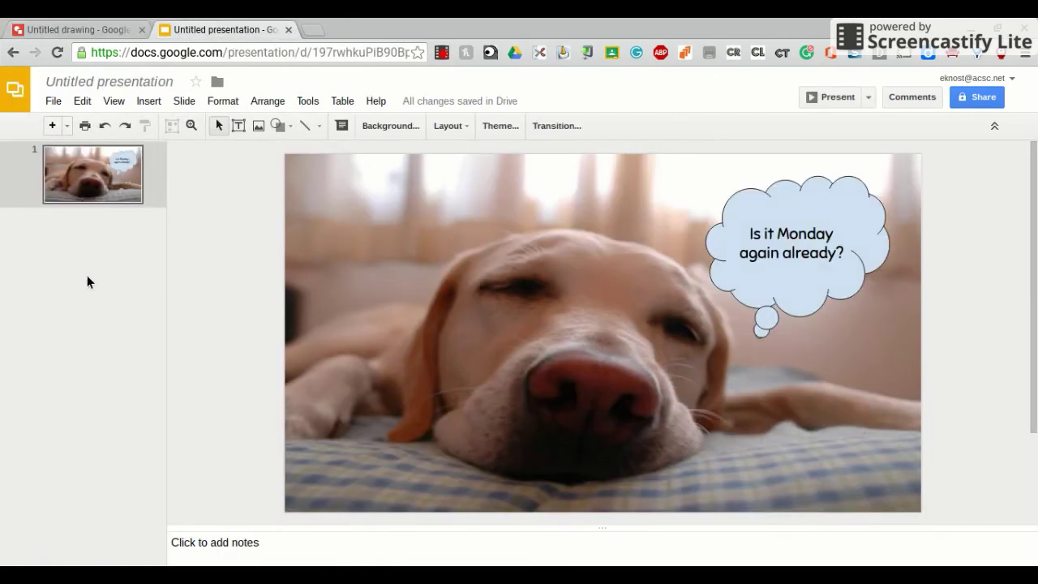
Add a blank second slide with Ctrl+M and start pasting the web-clipboard drawing into its body box
{"action": "key", "text": "ctrl+m"}
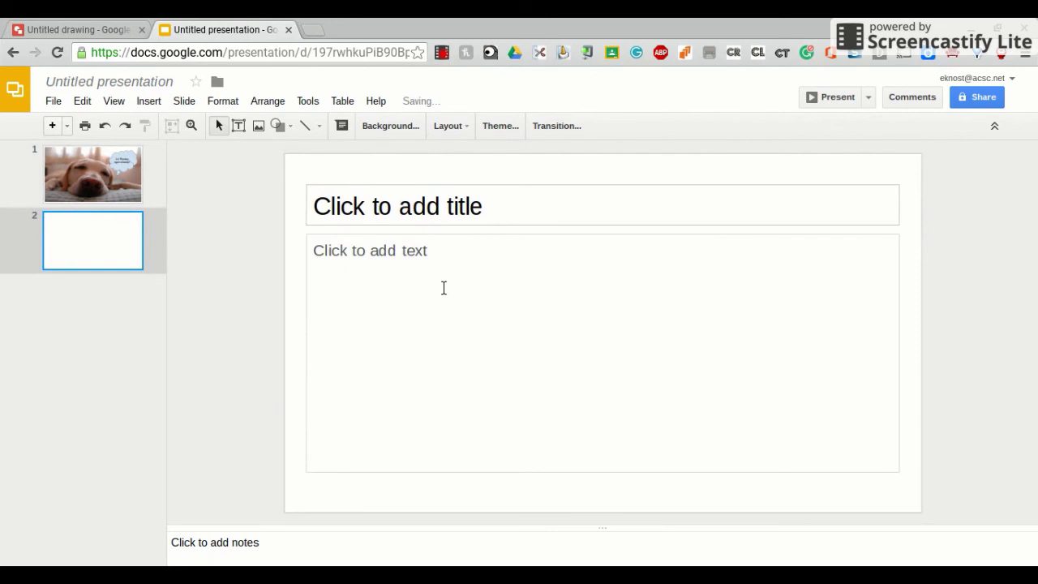
{"action": "left_click", "coordinate": [429, 284]}
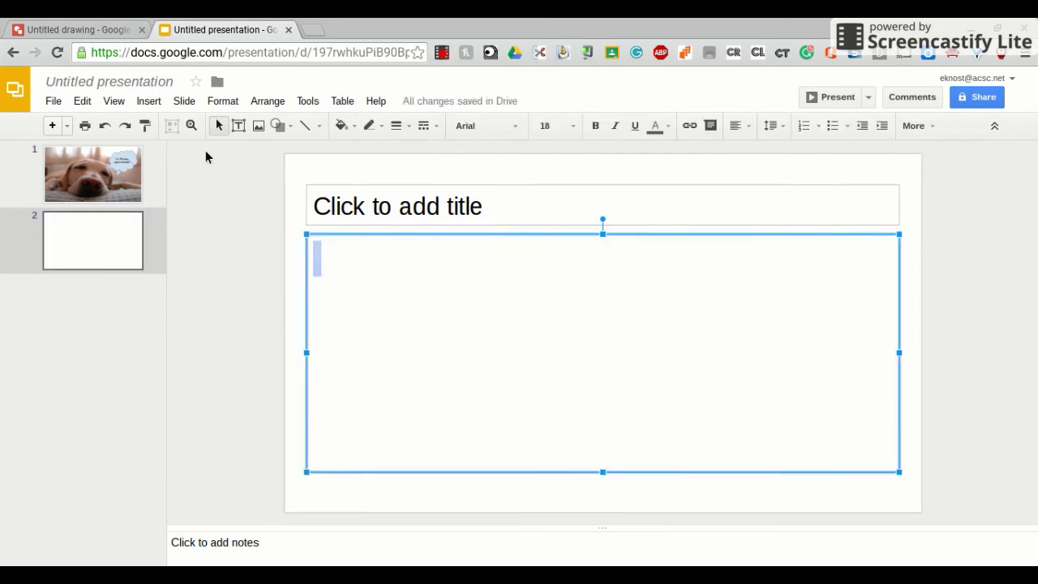
{"action": "left_click", "coordinate": [88, 106]}
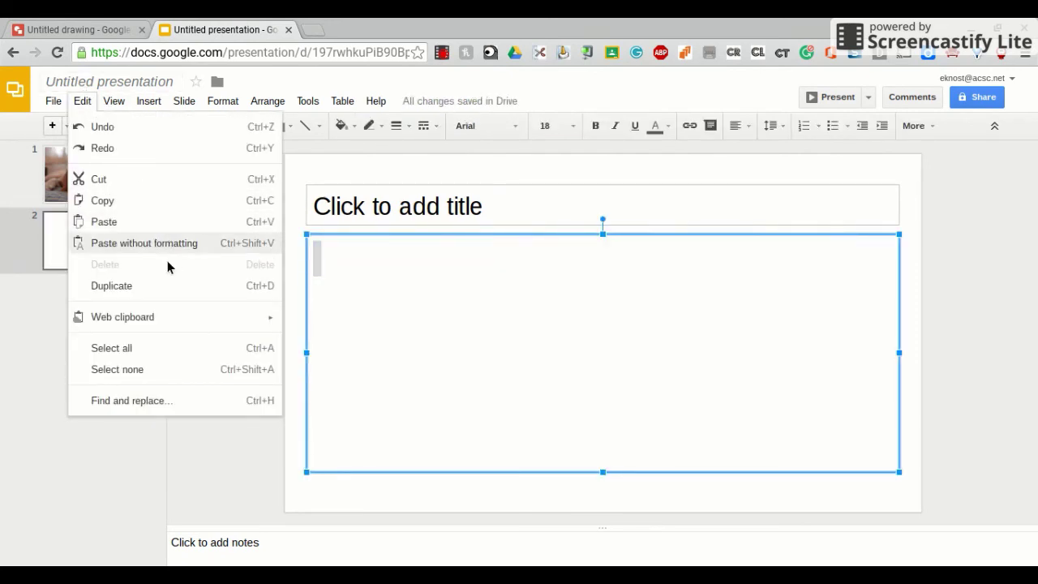
{"action": "mouse_move", "coordinate": [209, 319]}
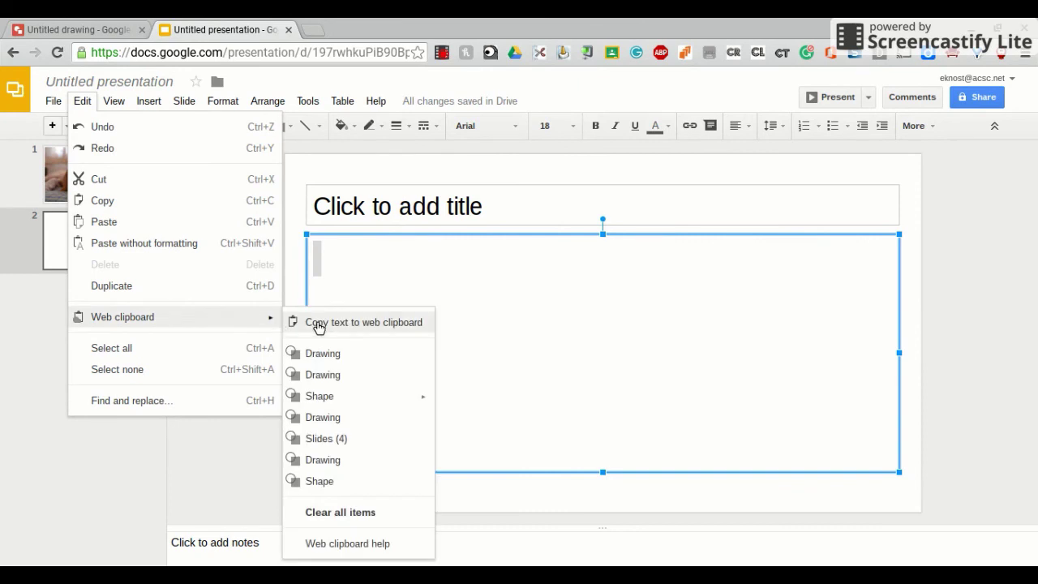
{"action": "mouse_move", "coordinate": [342, 357]}
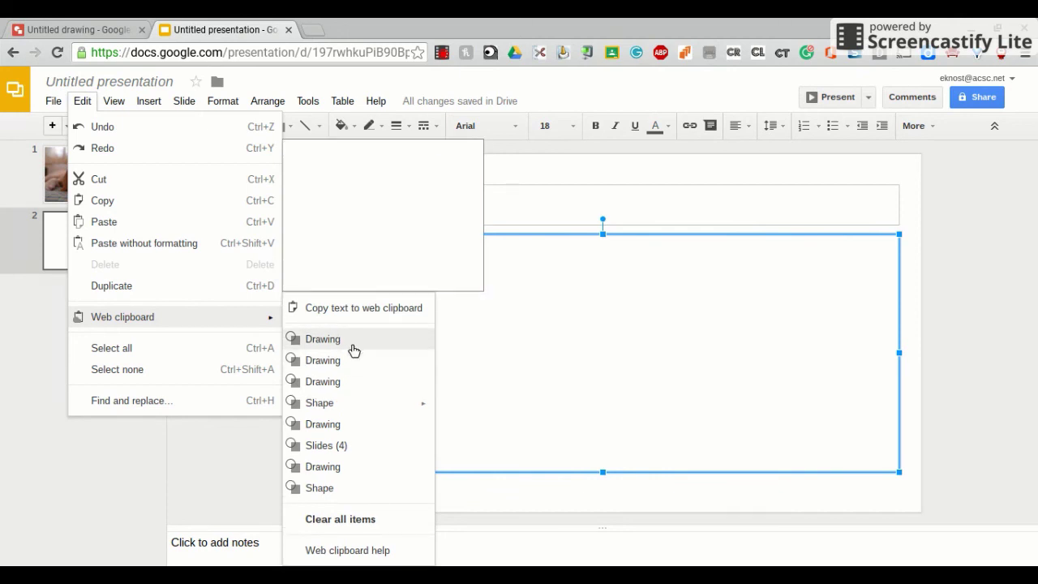
Paste the teacher-and-chalkboard drawing onto slide 2 and shrink it from the bottom to fit the slide
{"action": "left_click", "coordinate": [354, 350]}
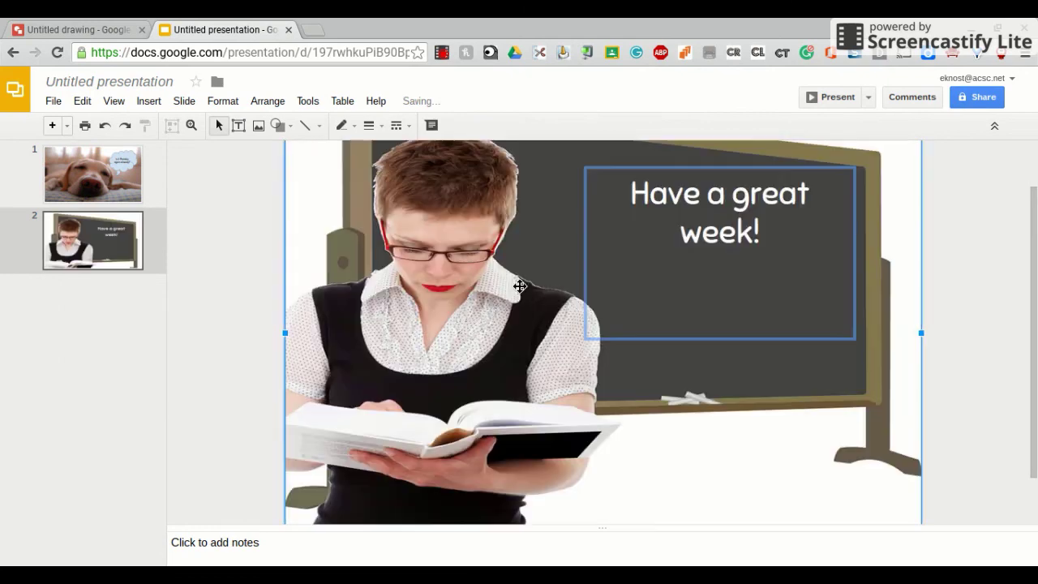
{"action": "scroll", "coordinate": [499, 321], "scroll_direction": "down", "scroll_amount": 2}
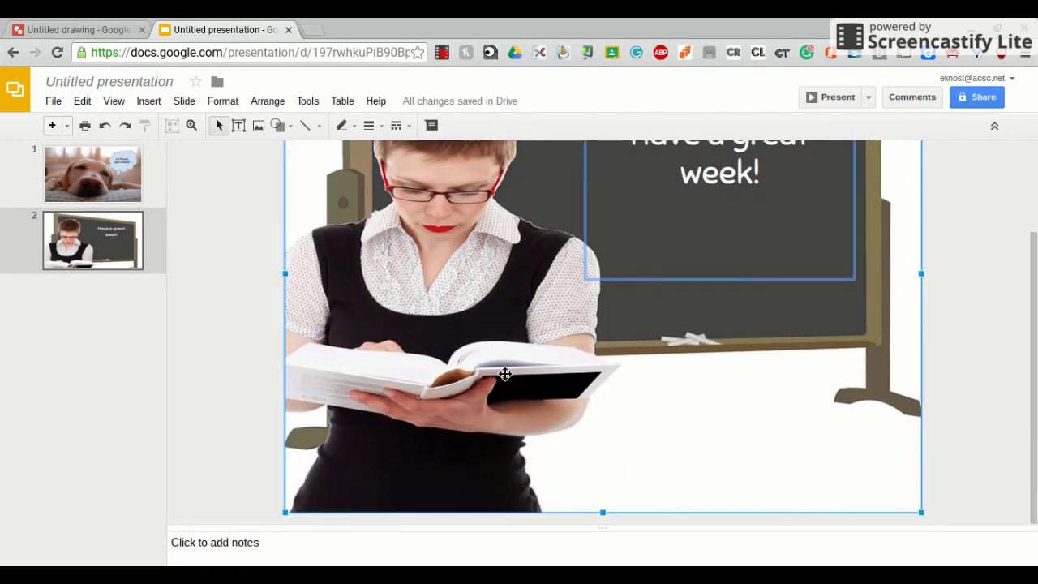
{"action": "left_click_drag", "start_coordinate": [608, 516], "coordinate": [608, 417]}
{"action": "left_click", "coordinate": [979, 429]}
{"action": "scroll", "coordinate": [706, 384], "scroll_direction": "up", "scroll_amount": 2}
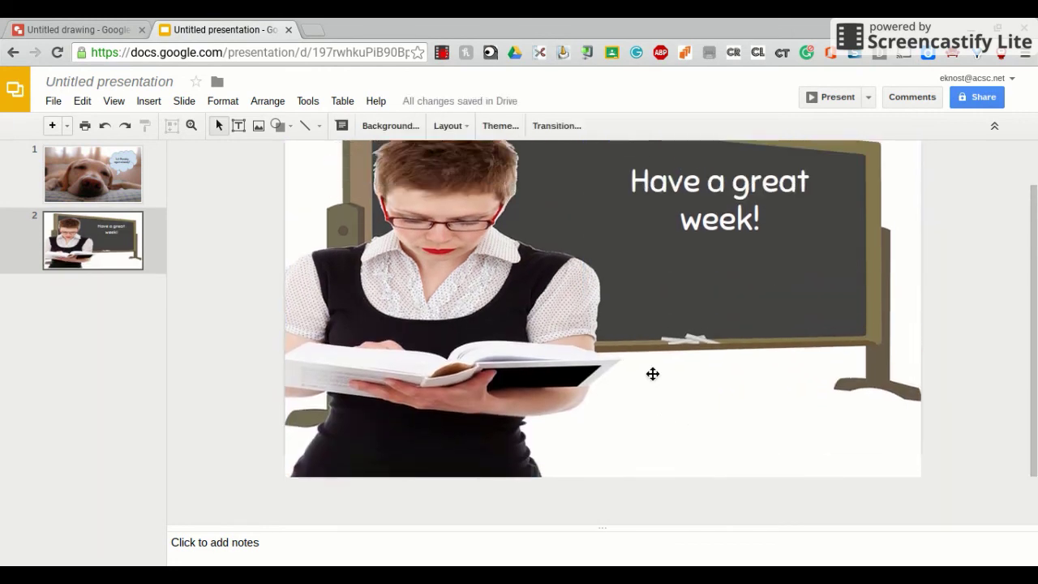
{"action": "scroll", "coordinate": [652, 373], "scroll_direction": "up", "scroll_amount": 1}
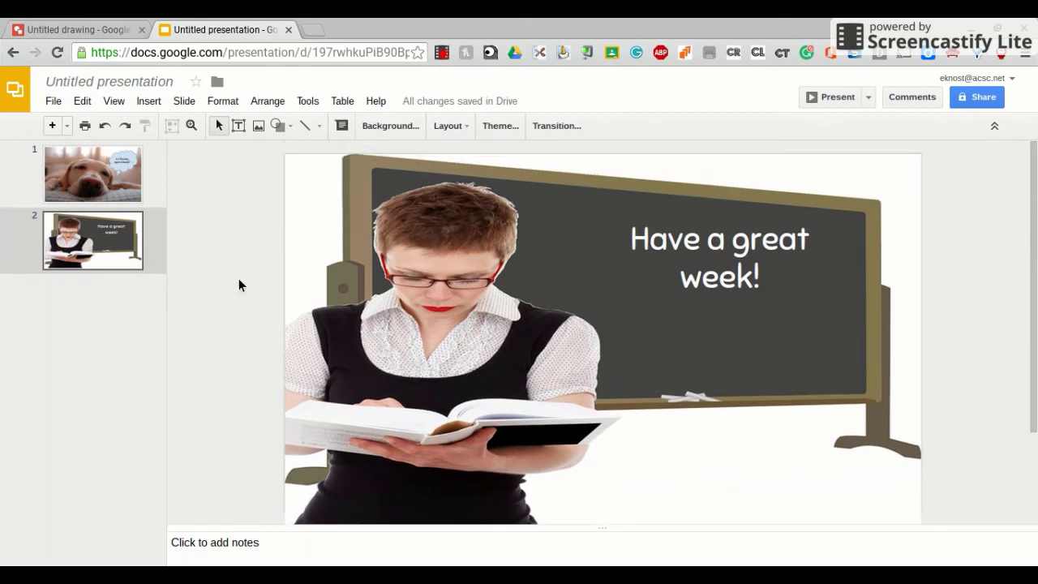